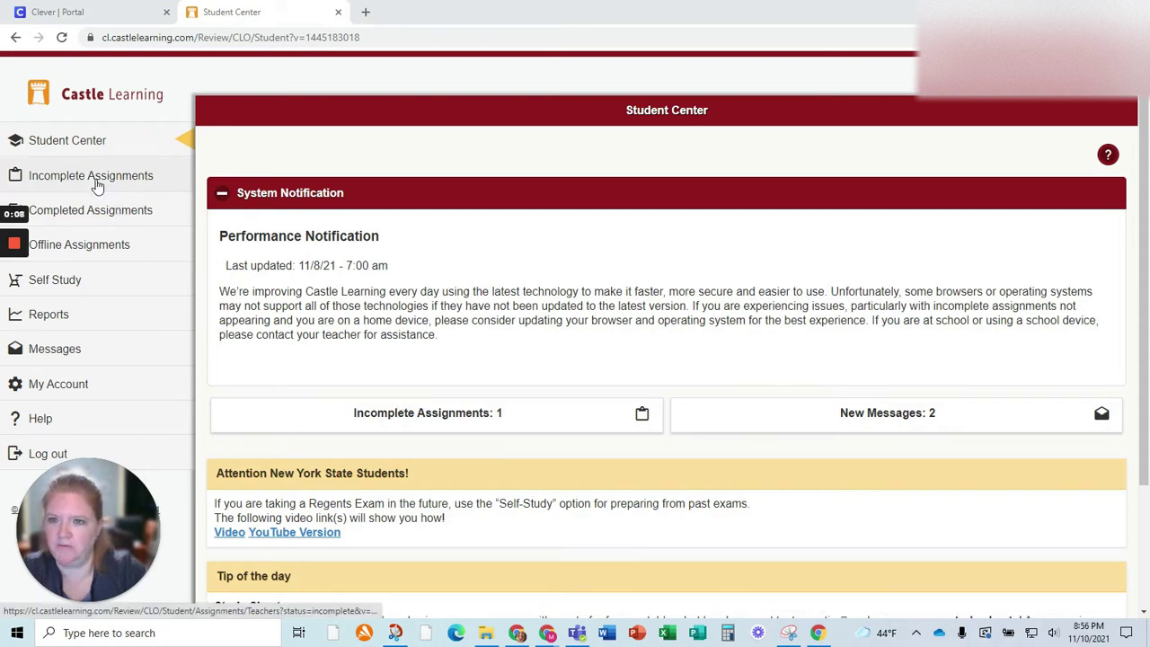
- List the chemistry teacher's incomplete assignments, showing 'For the Video' at 0 of 6 answered
click(221, 196)
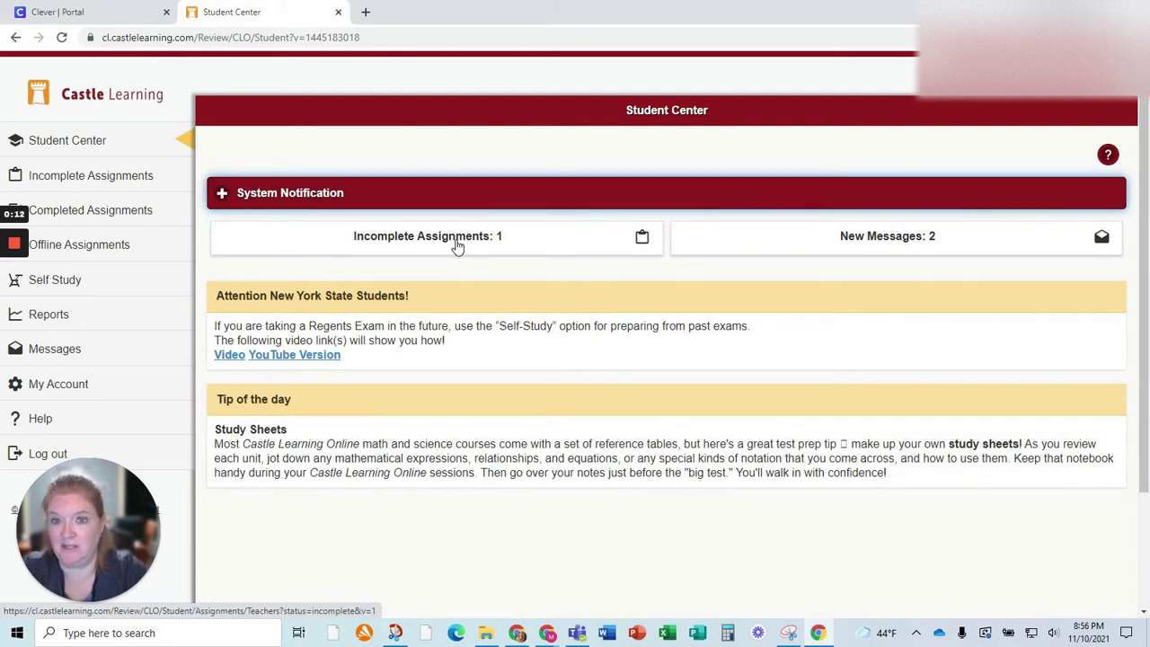
click(372, 242)
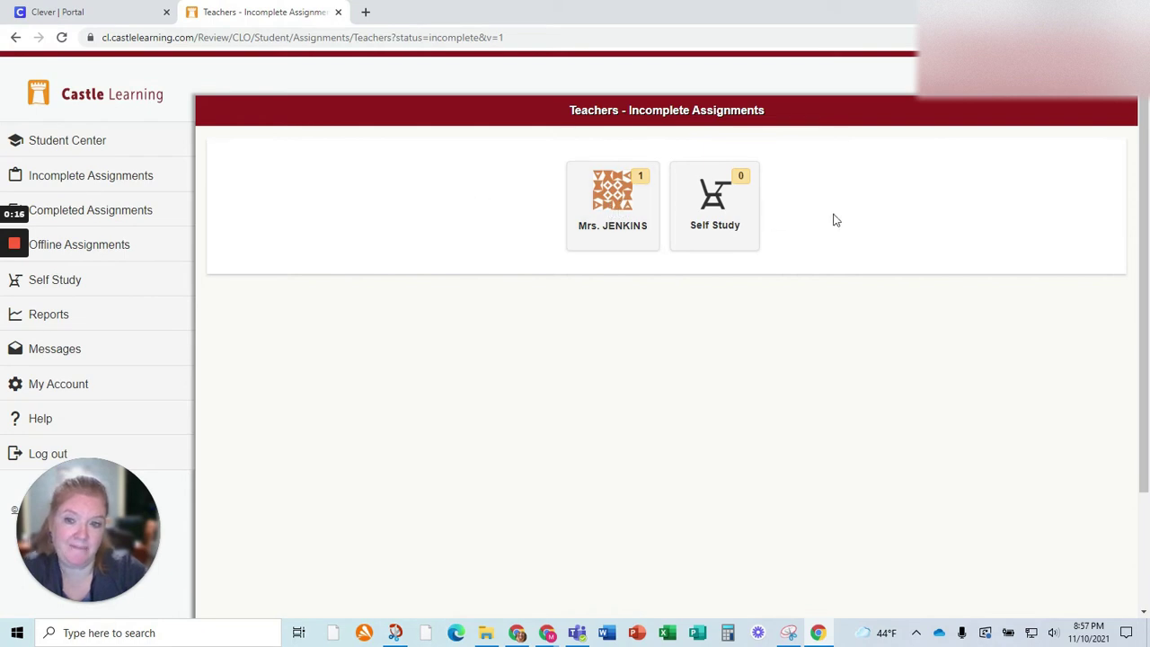
click(590, 222)
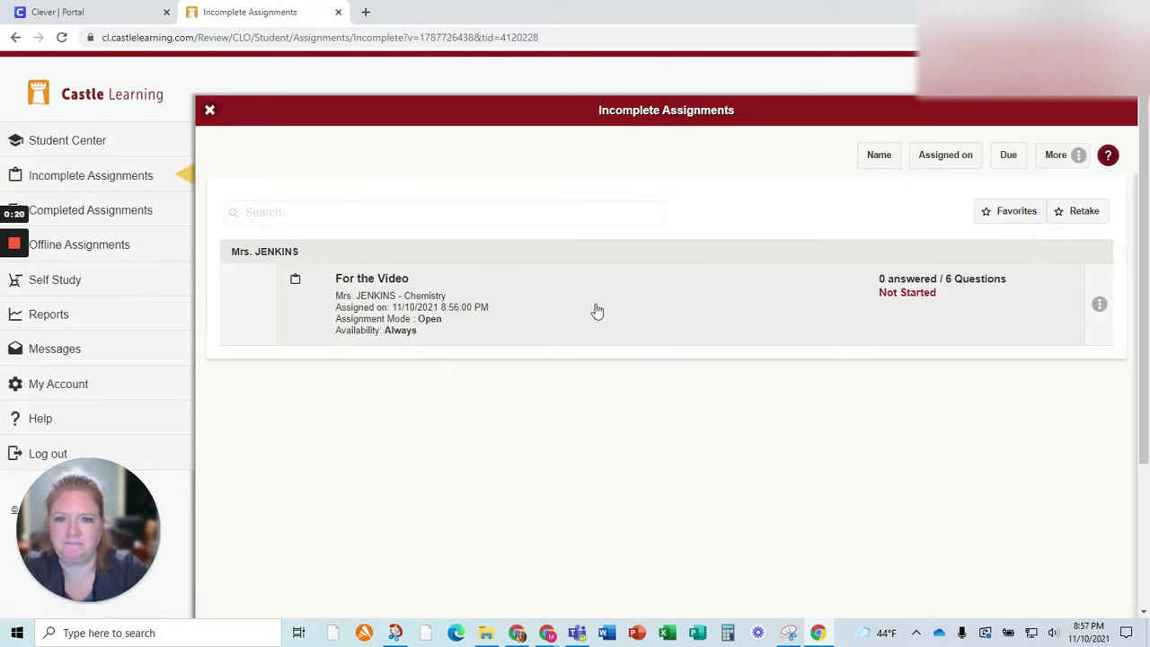
- Start 'For the Video' and answer question 1 with boron as the metalloid
click(414, 299)
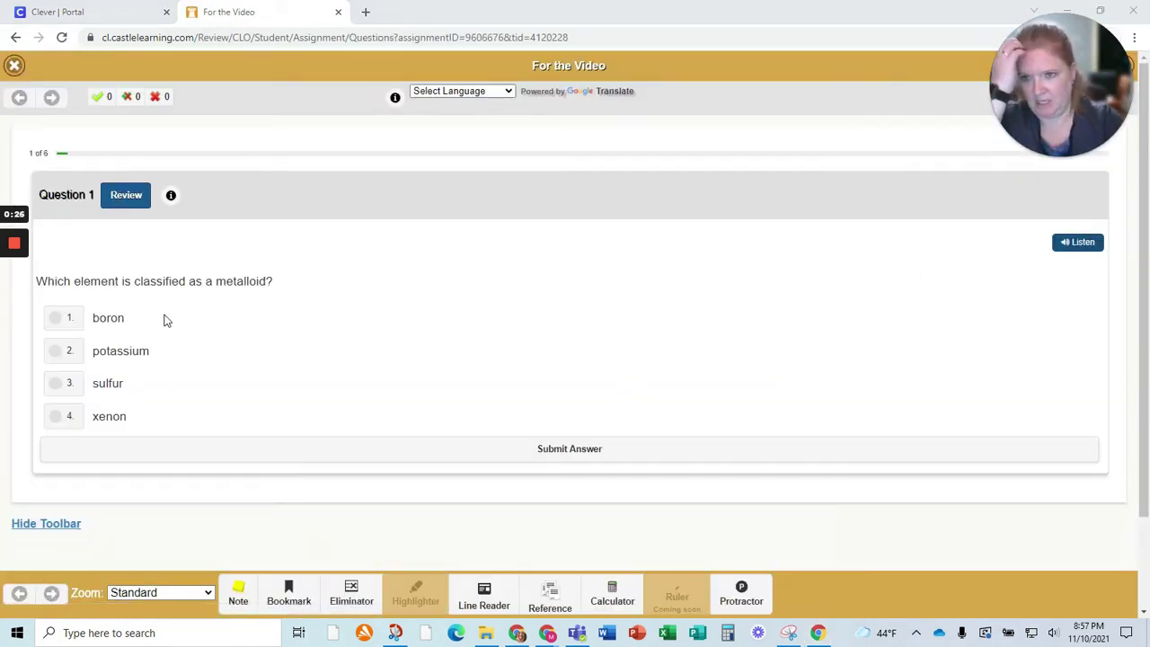
click(57, 325)
click(196, 445)
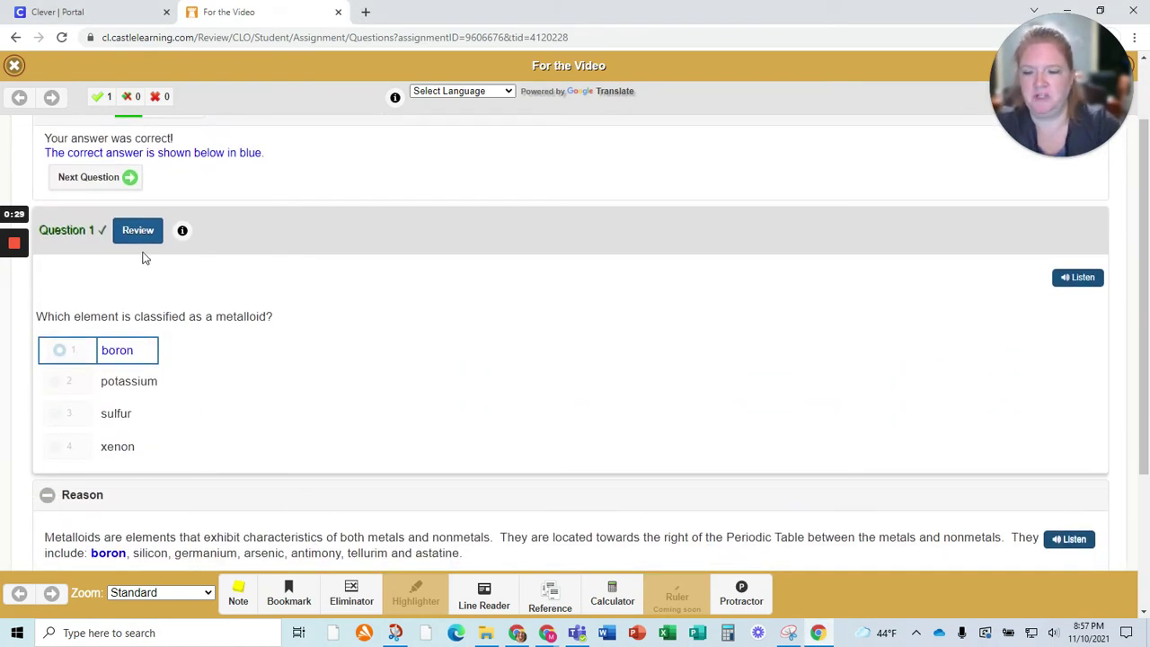
- Answer question 2 with noble gas
click(117, 180)
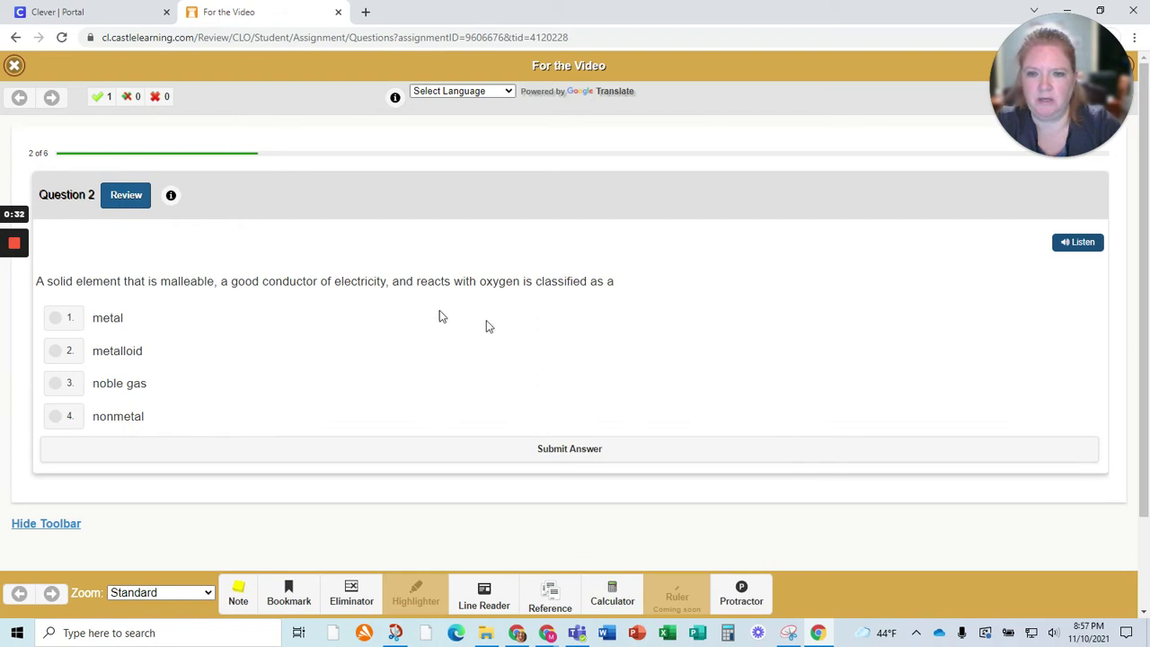
click(56, 383)
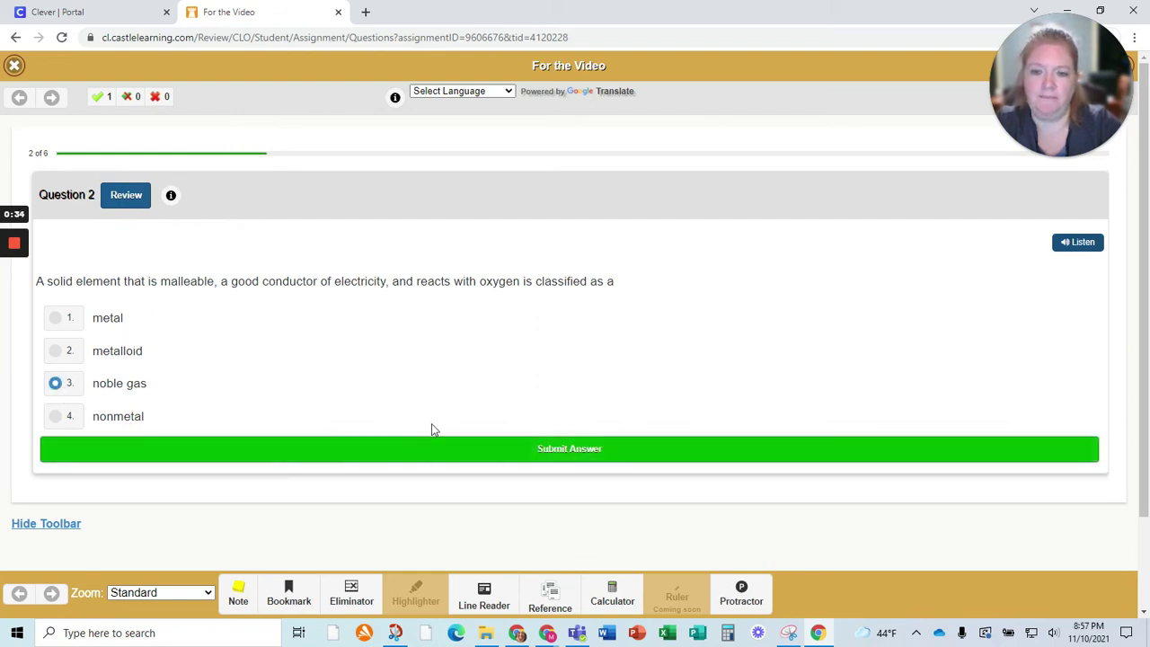
click(411, 448)
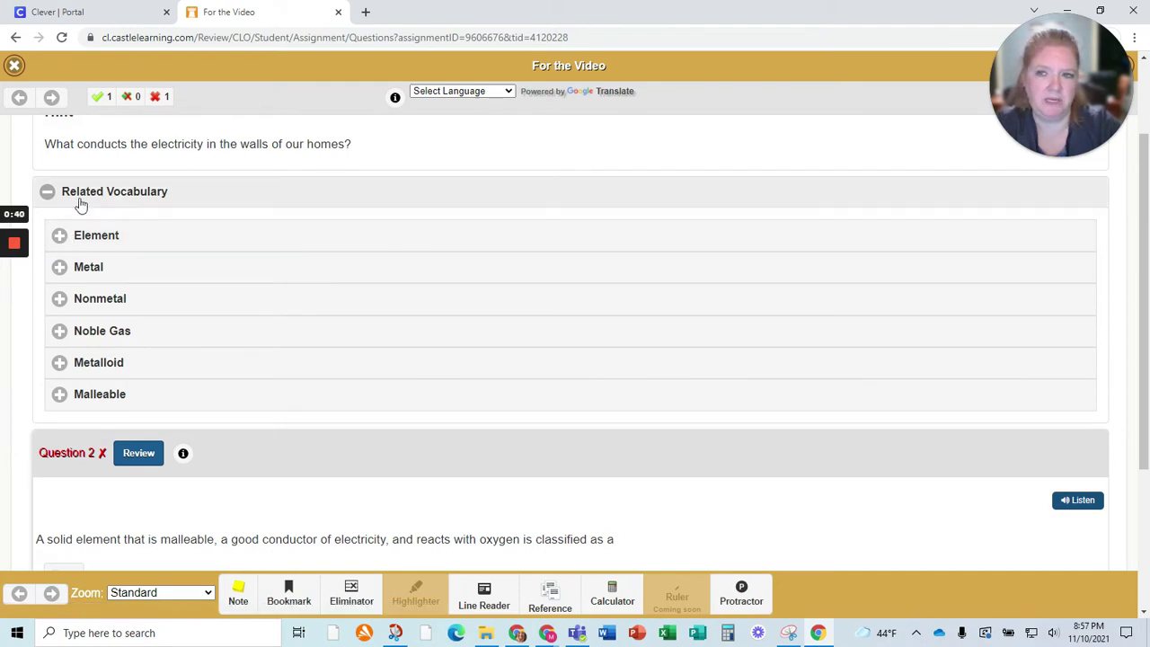
- Read the Element, Metal and Noble Gas definitions, retry question 2 with metalloid, and view progress
click(72, 242)
click(79, 352)
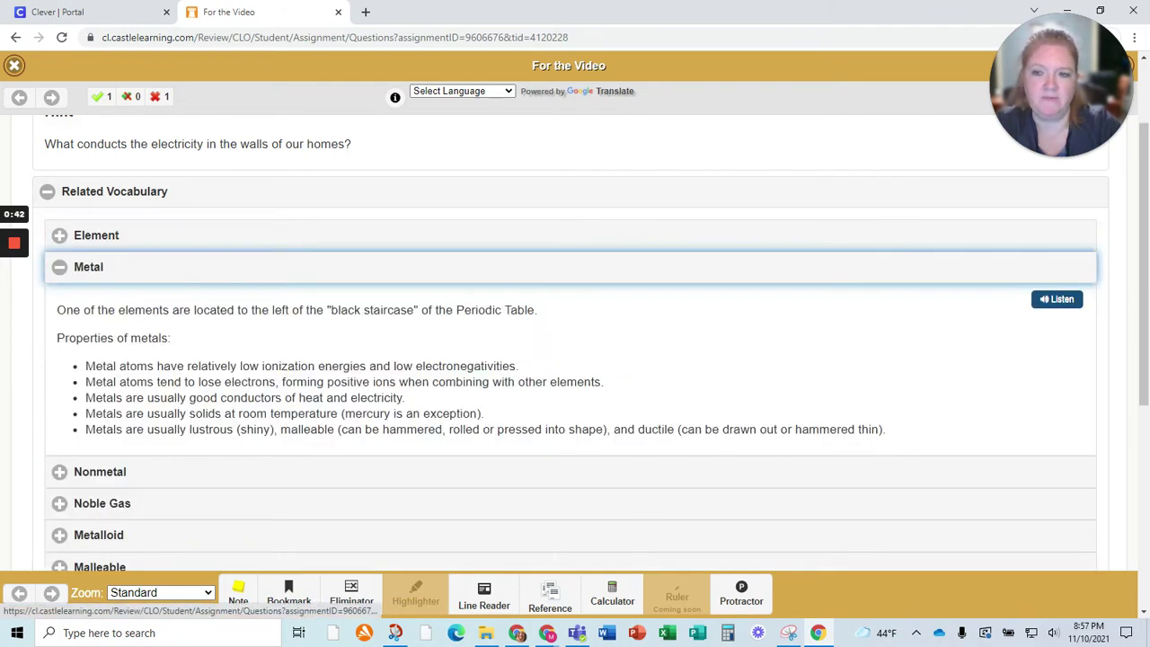
scroll(144, 360, down, 3)
click(129, 303)
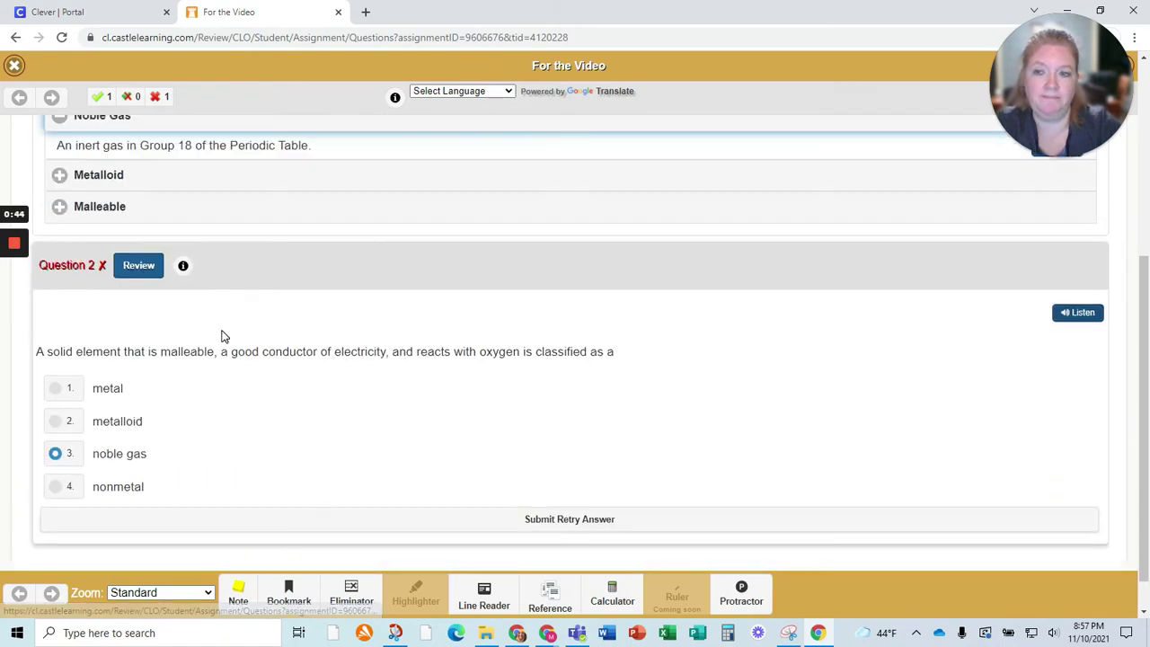
scroll(243, 351, down, 2)
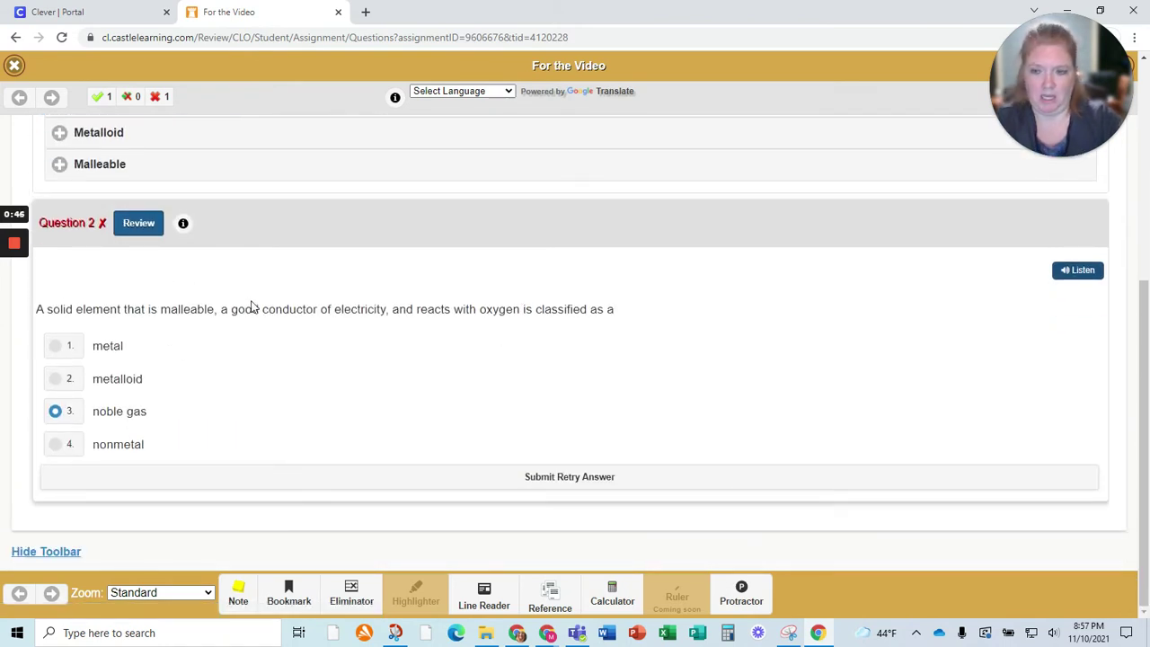
click(59, 380)
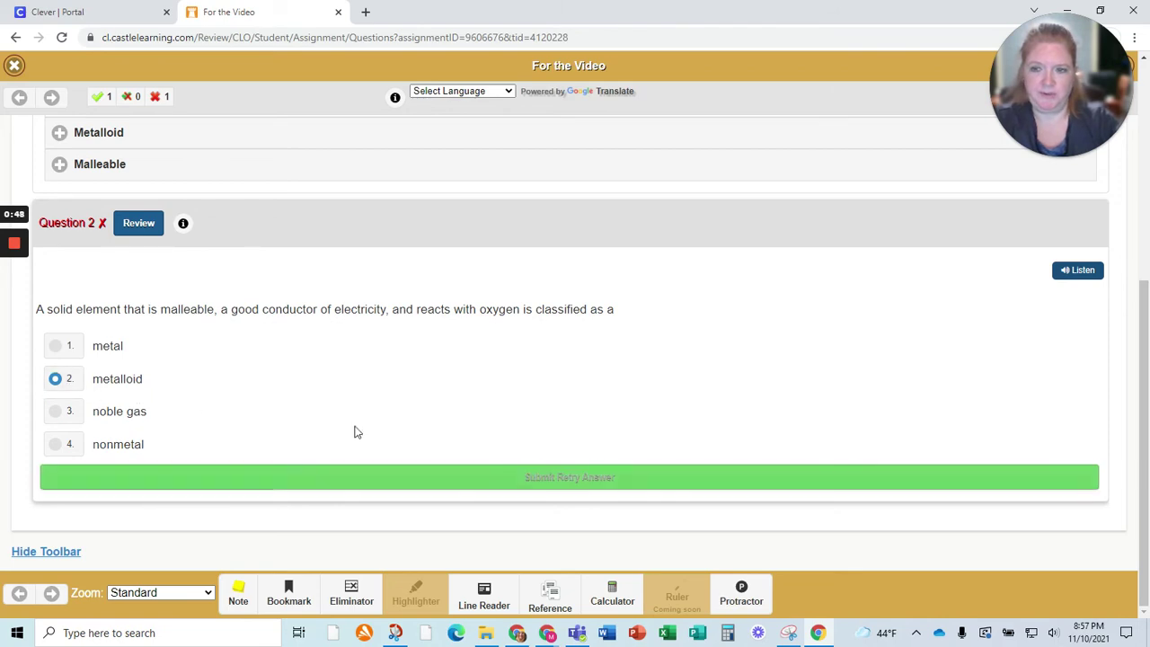
click(350, 476)
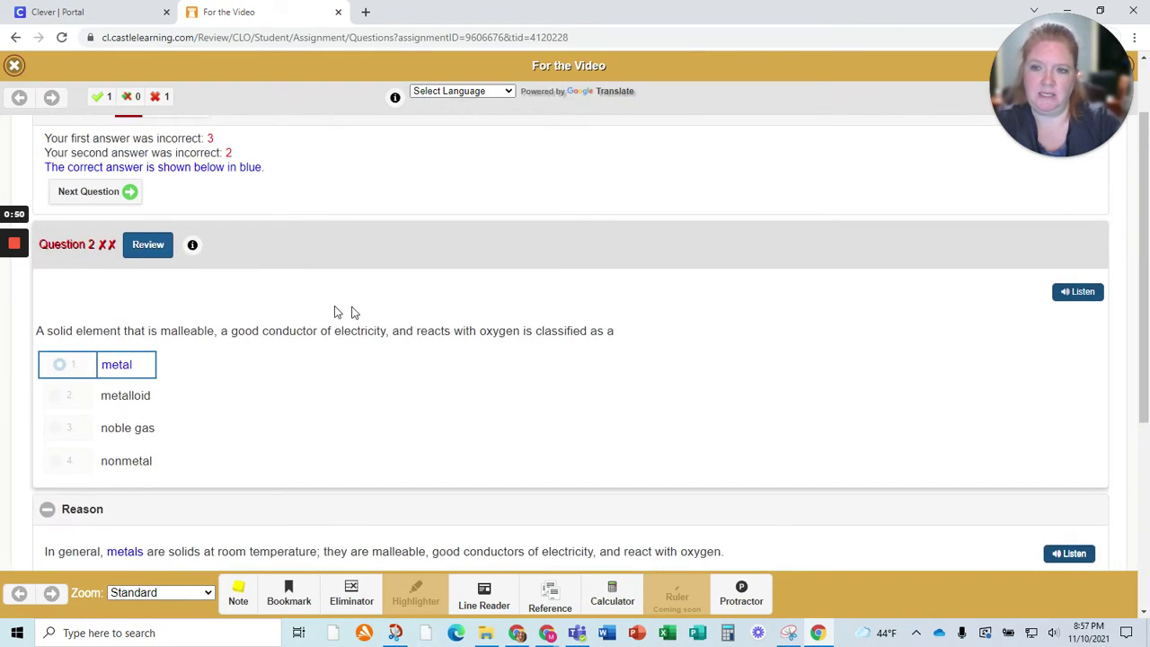
click(158, 248)
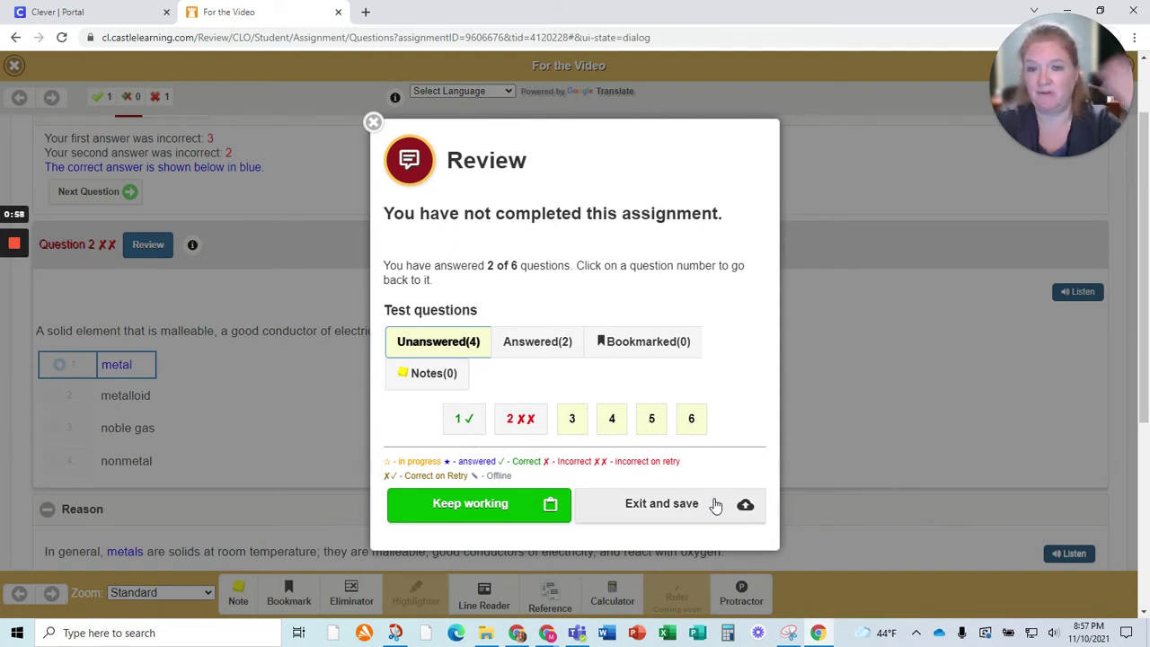
- Close the Review summary, check and close the Calculator, and open the chemistry Reference Tables
click(542, 510)
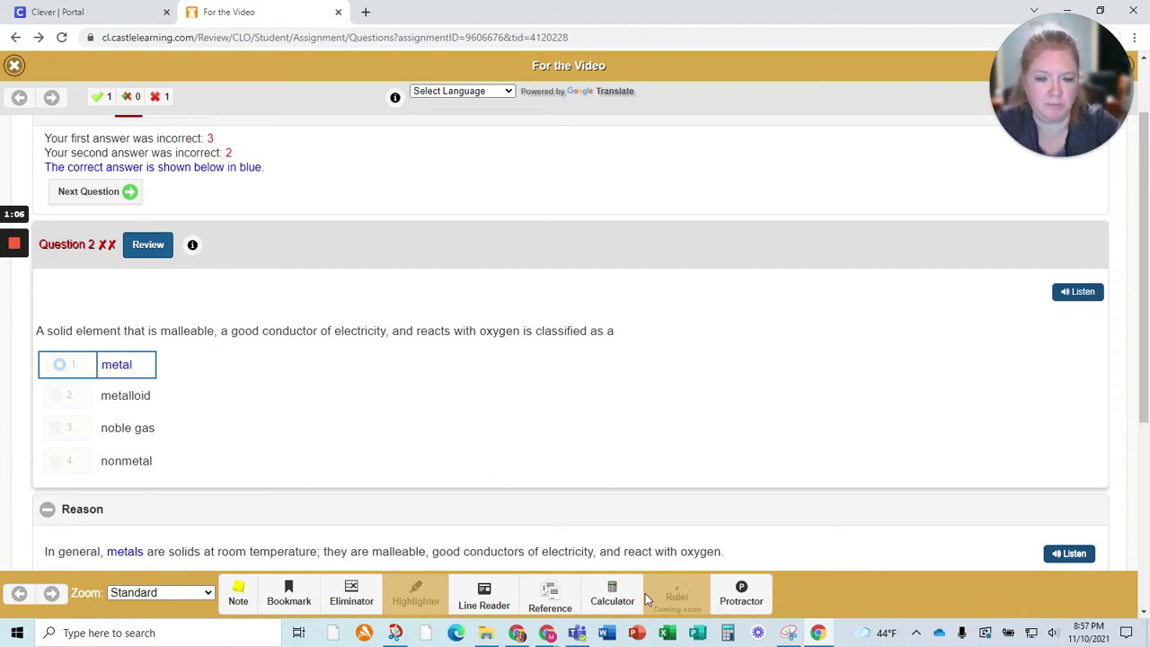
click(610, 596)
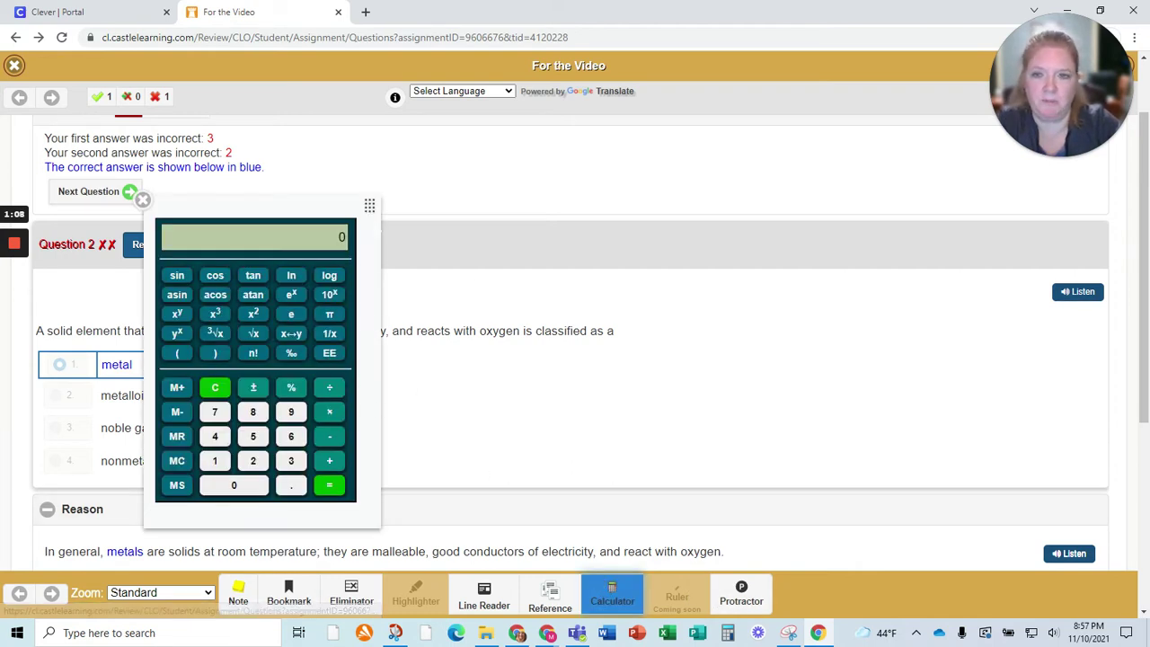
click(142, 198)
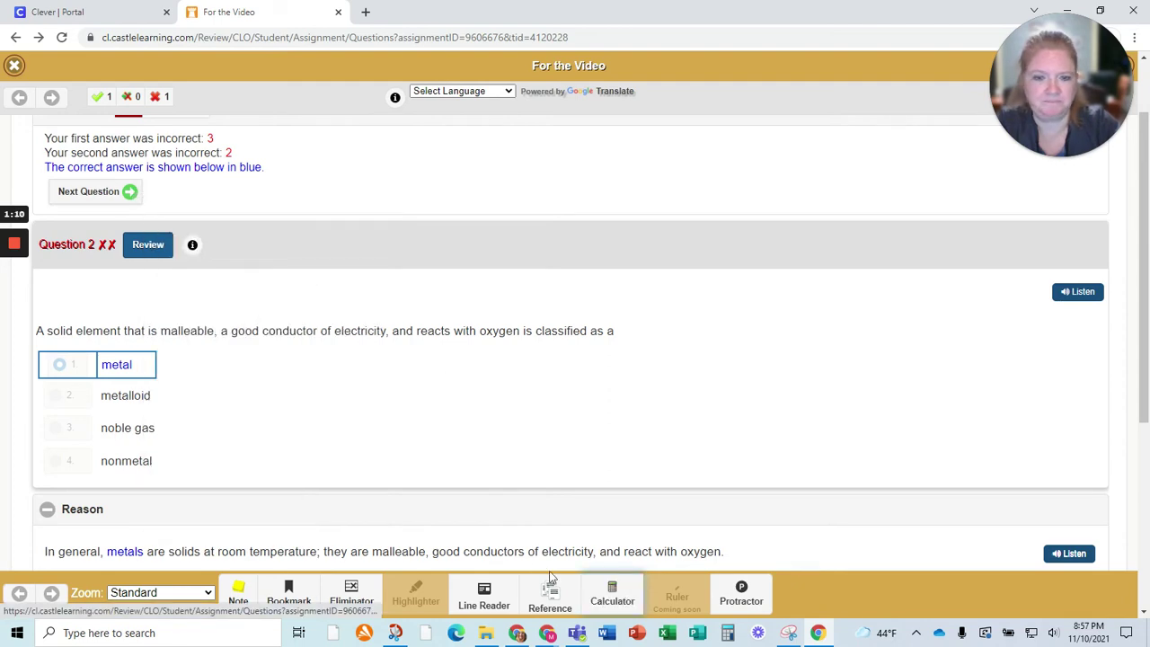
click(550, 602)
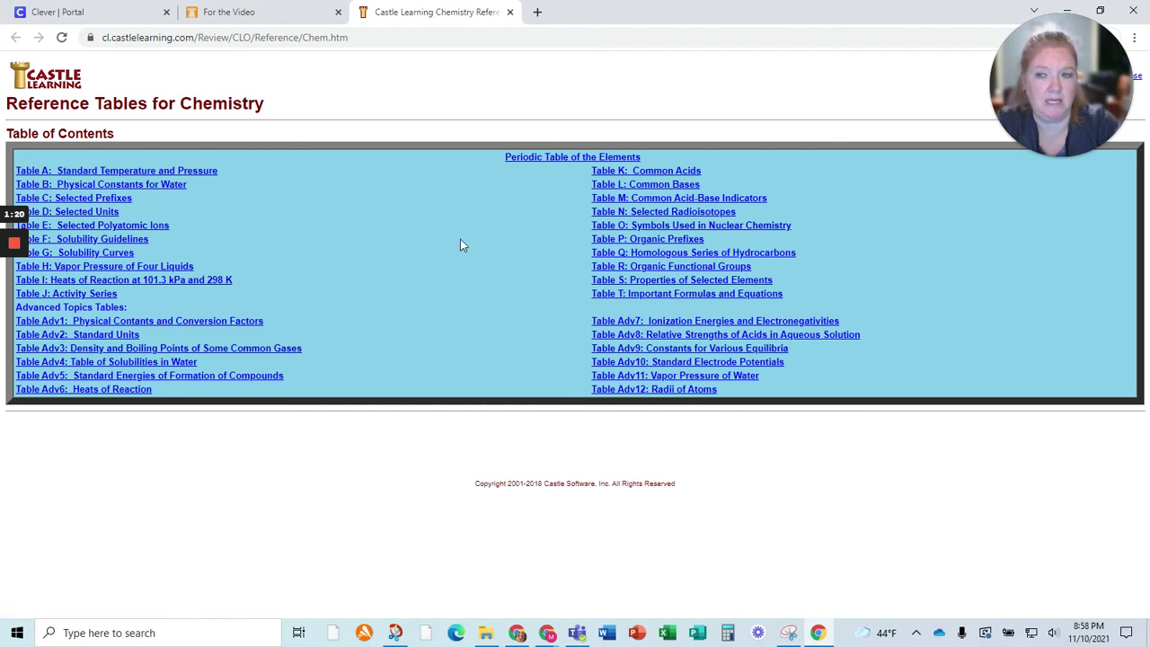
- View the Periodic Table of the Elements, then go back to the assignment's question 3
click(537, 162)
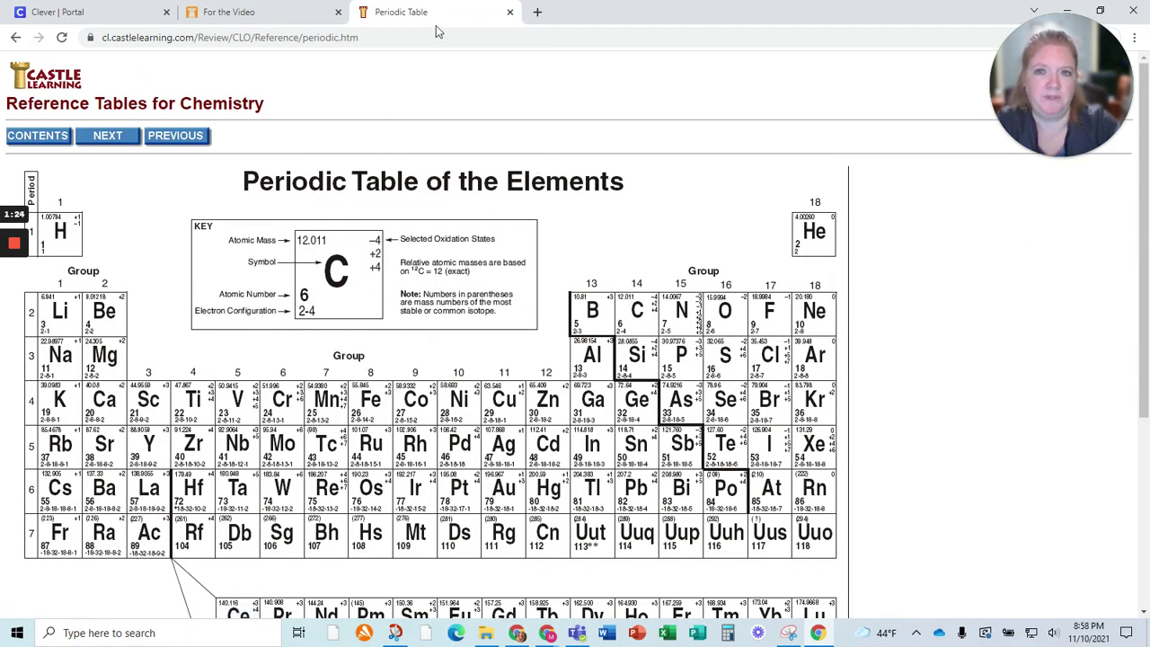
click(305, 9)
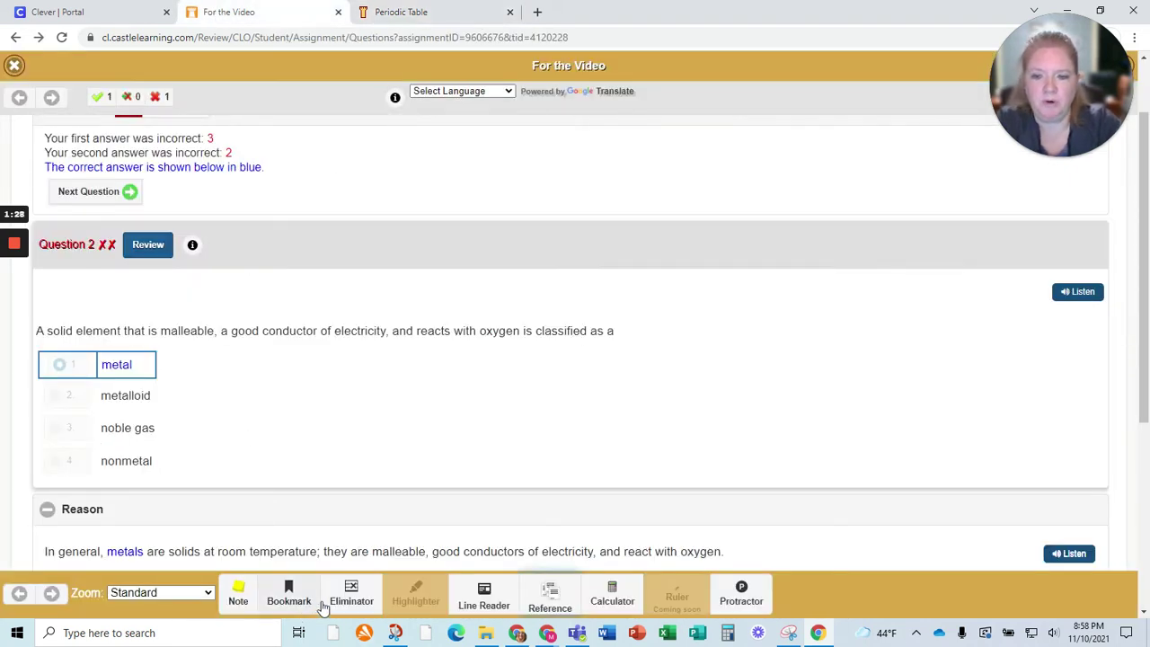
click(111, 196)
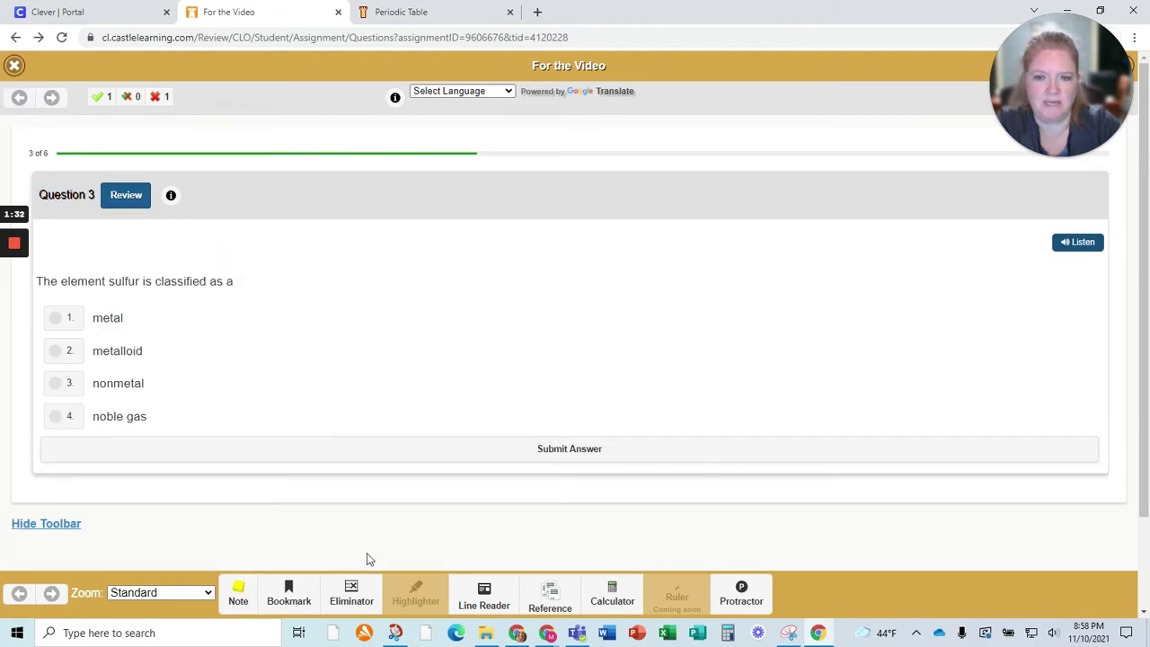
- Strike out 'noble gas' on question 3 with the Eliminator tool
click(351, 598)
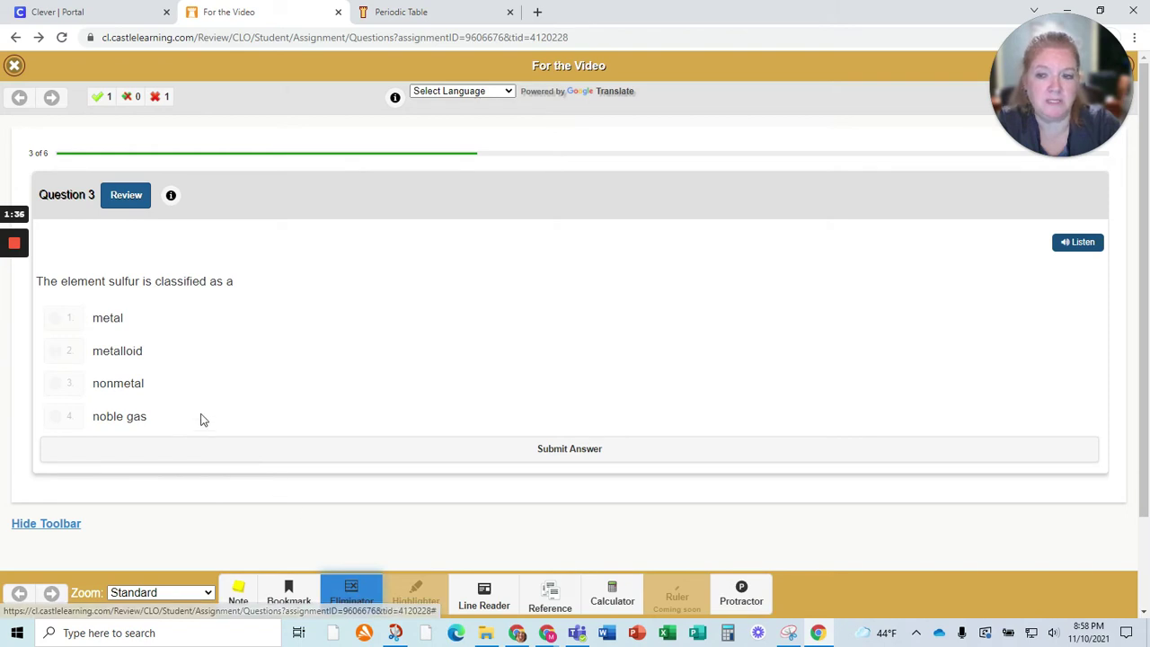
click(125, 414)
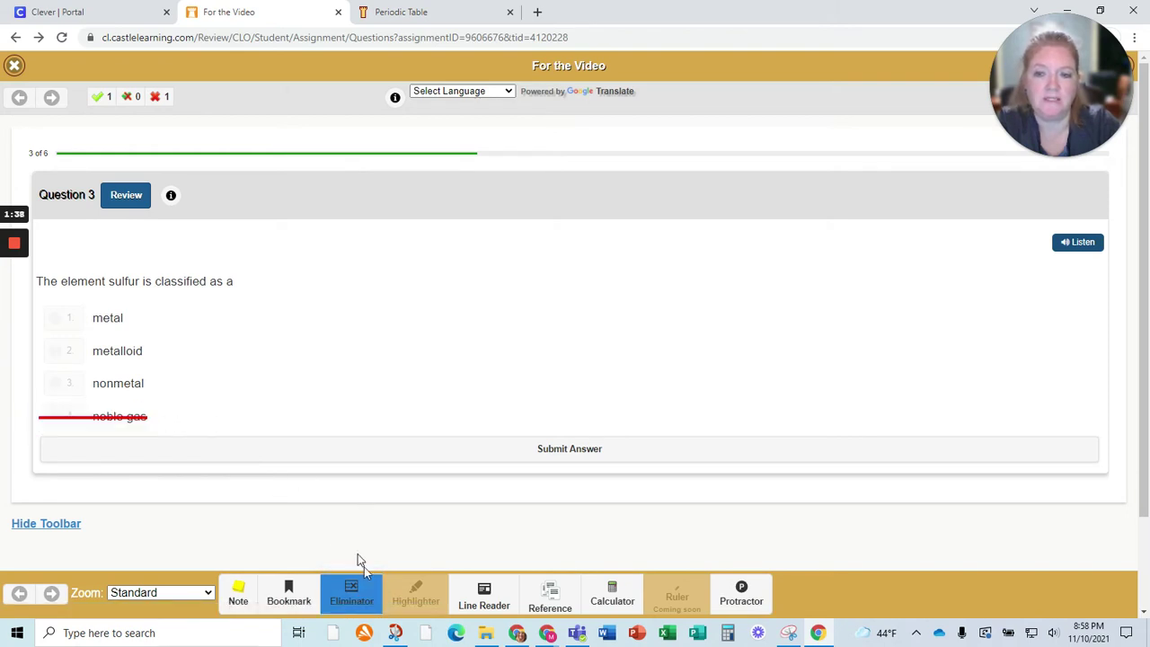
click(367, 590)
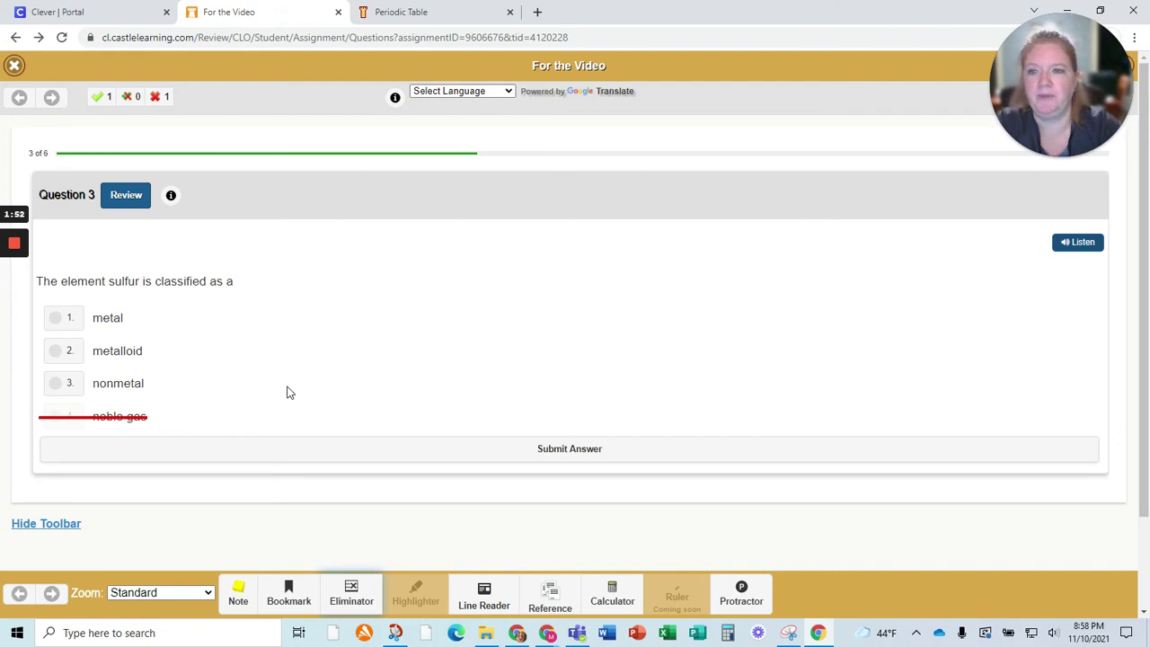
mouse_move(14, 254)
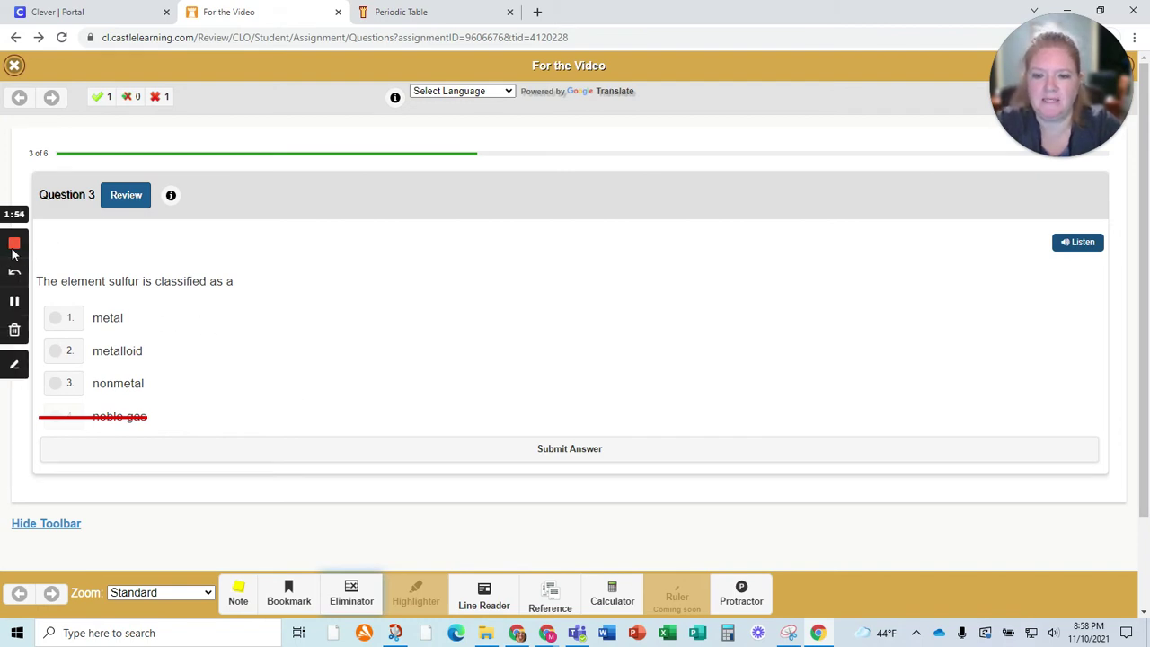
- Finish the remaining questions of 'For the Video' and go to the Student Center
click(14, 303)
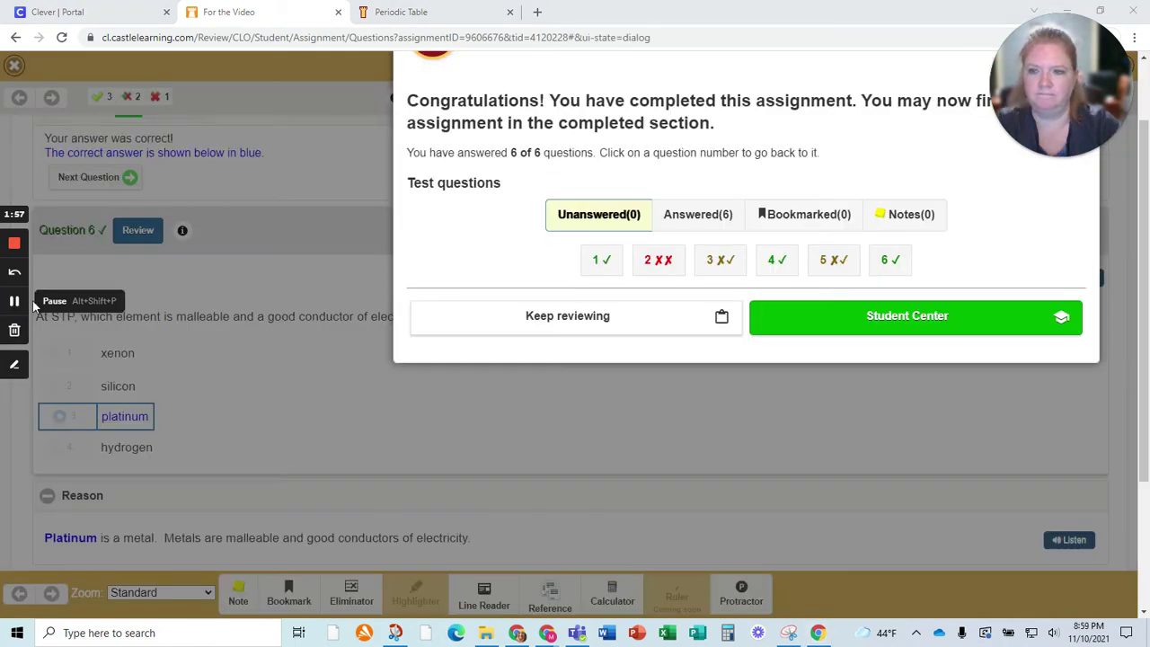
scroll(827, 323, up, 1)
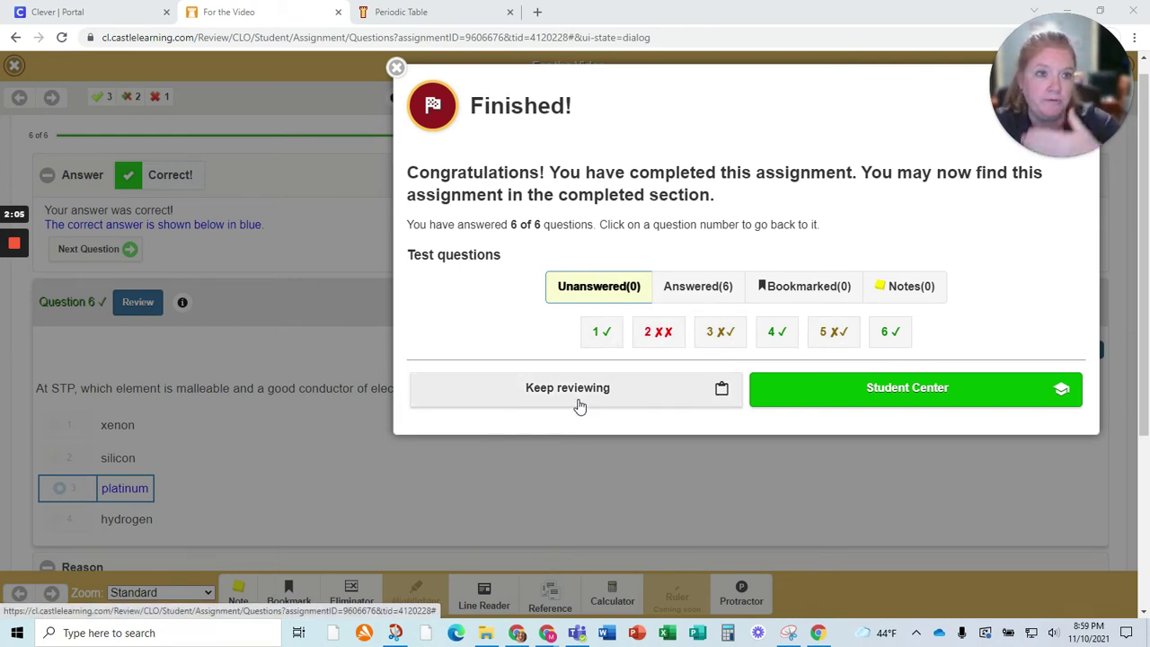
click(869, 400)
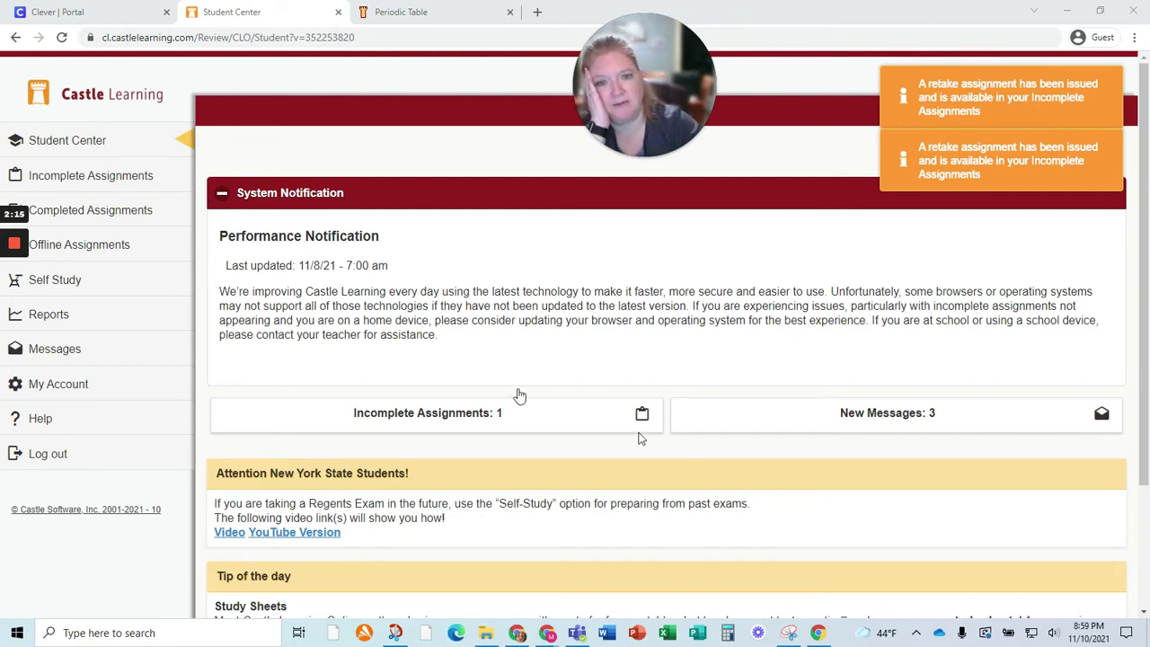
- Bring up the chemistry teacher's incomplete assignments, where the automated retake is listed
click(120, 213)
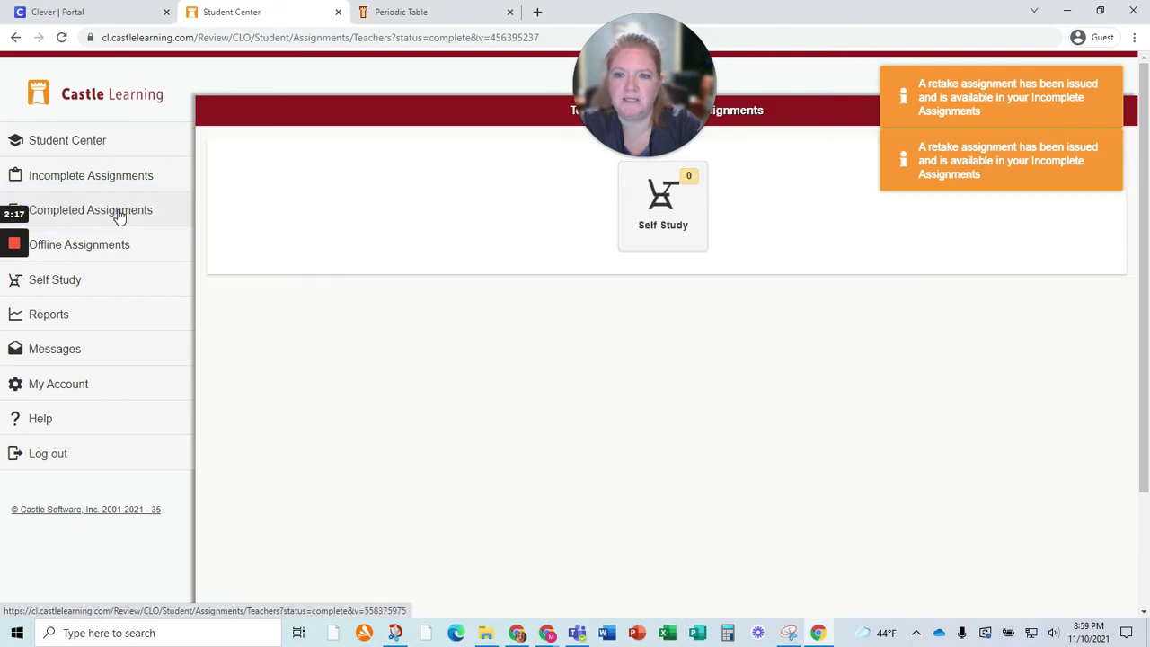
click(63, 178)
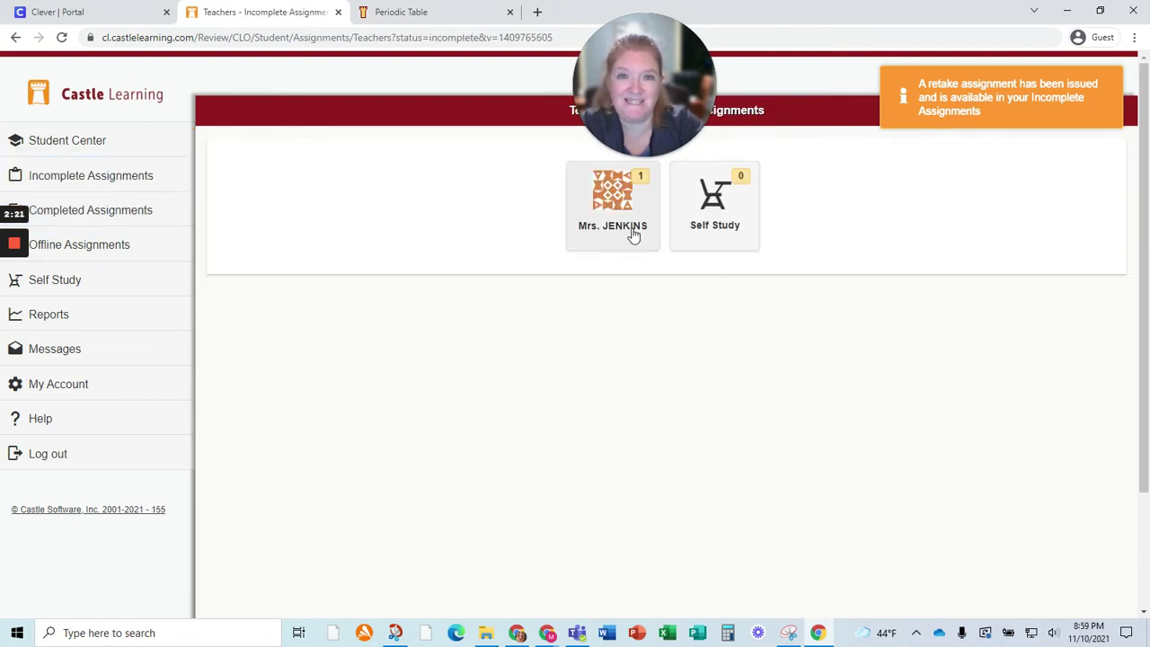
drag(662, 118, 1035, 130)
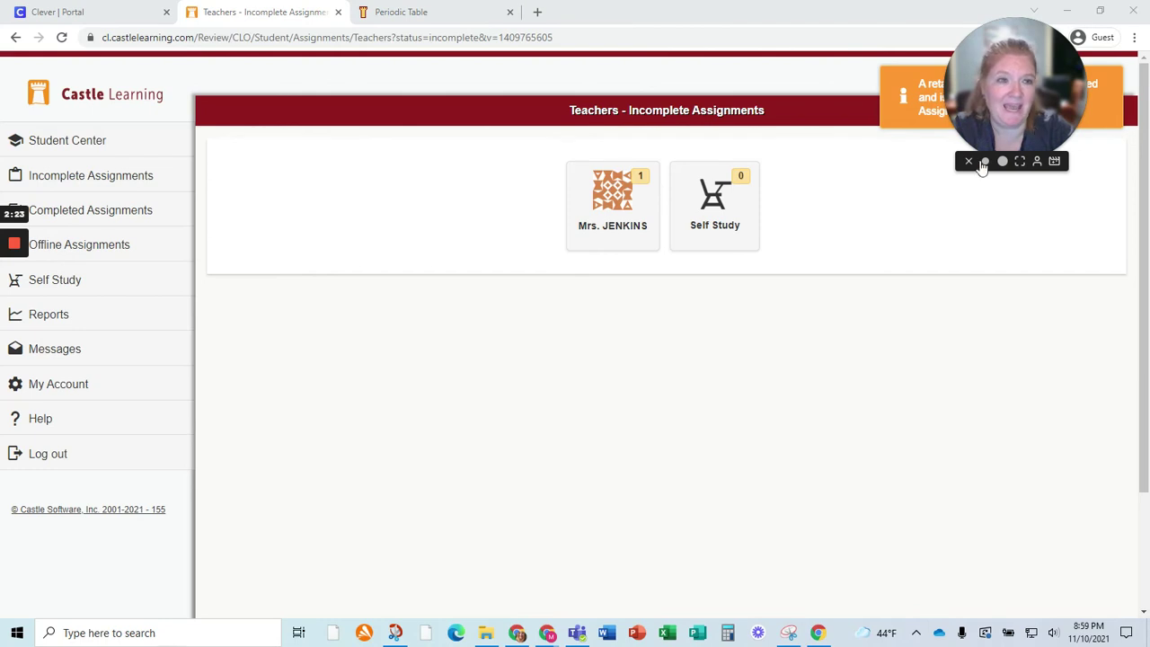
click(599, 209)
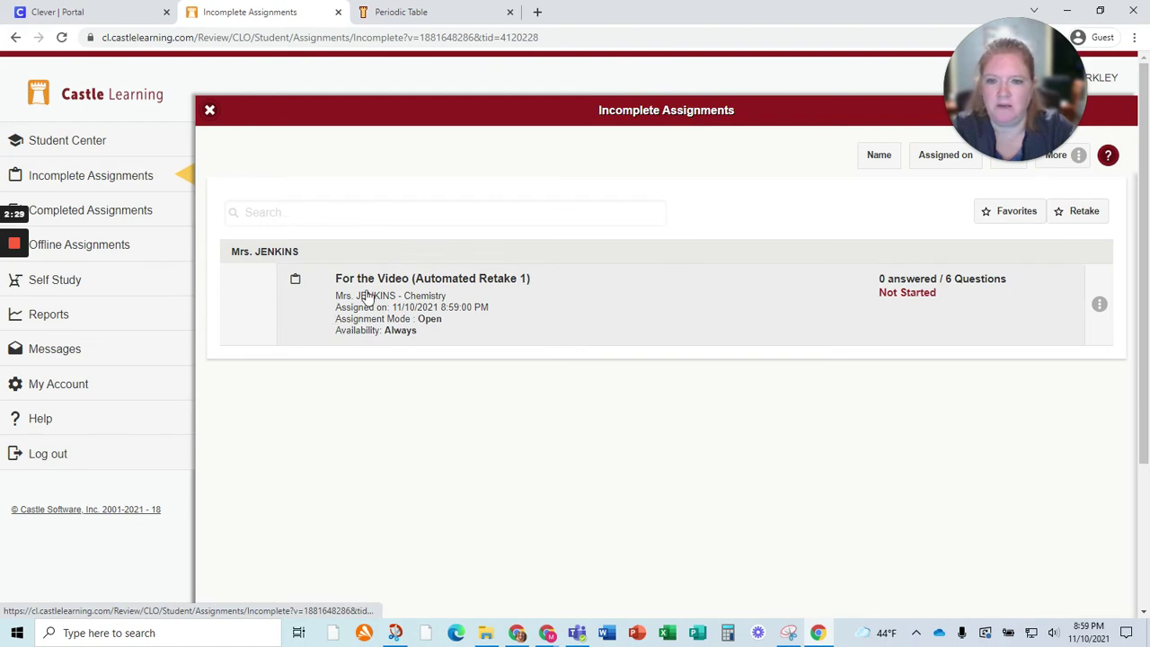
- Complete all 6 questions of 'For the Video (Automated Retake 1)' and return to the Student Center
click(536, 296)
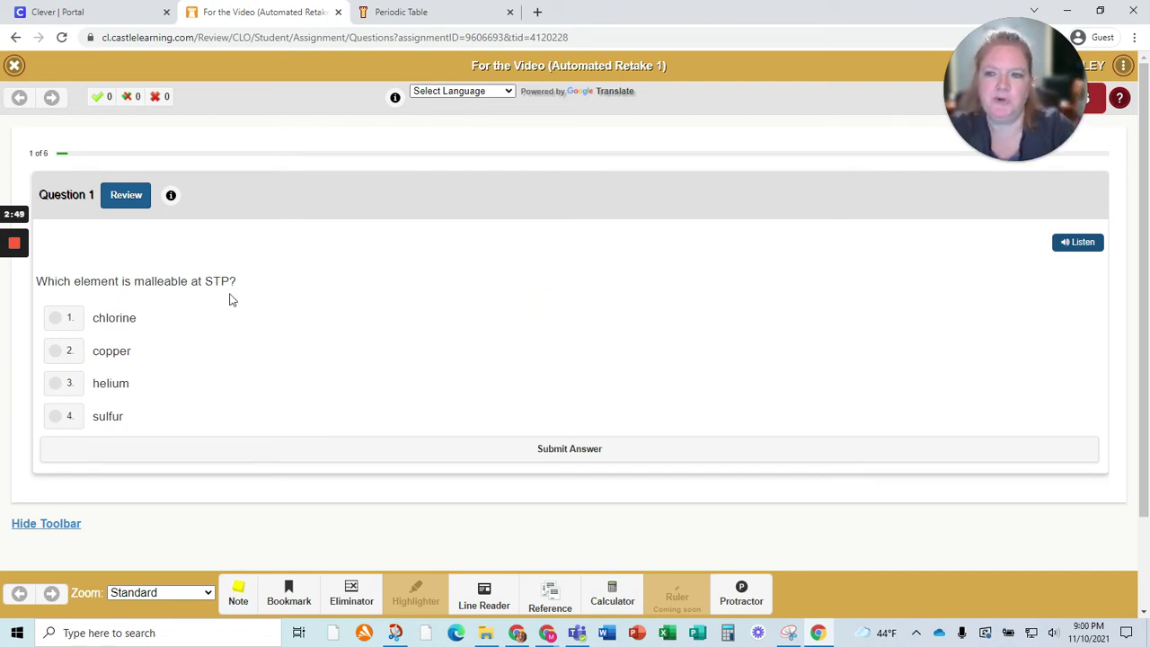
mouse_move(13, 261)
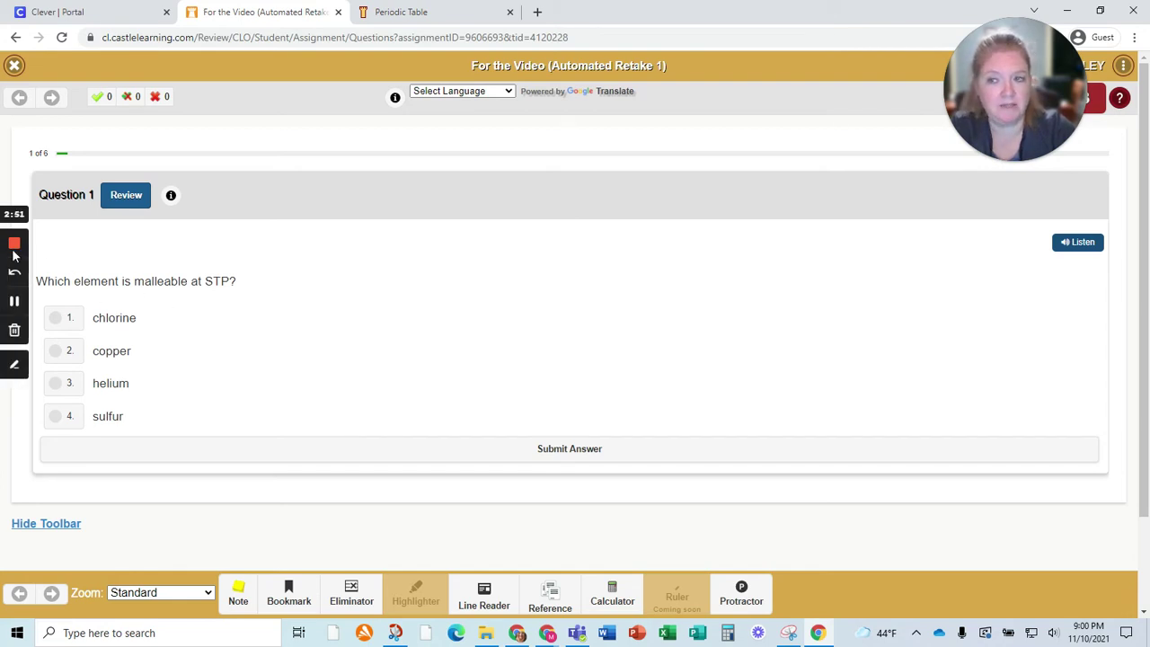
click(13, 303)
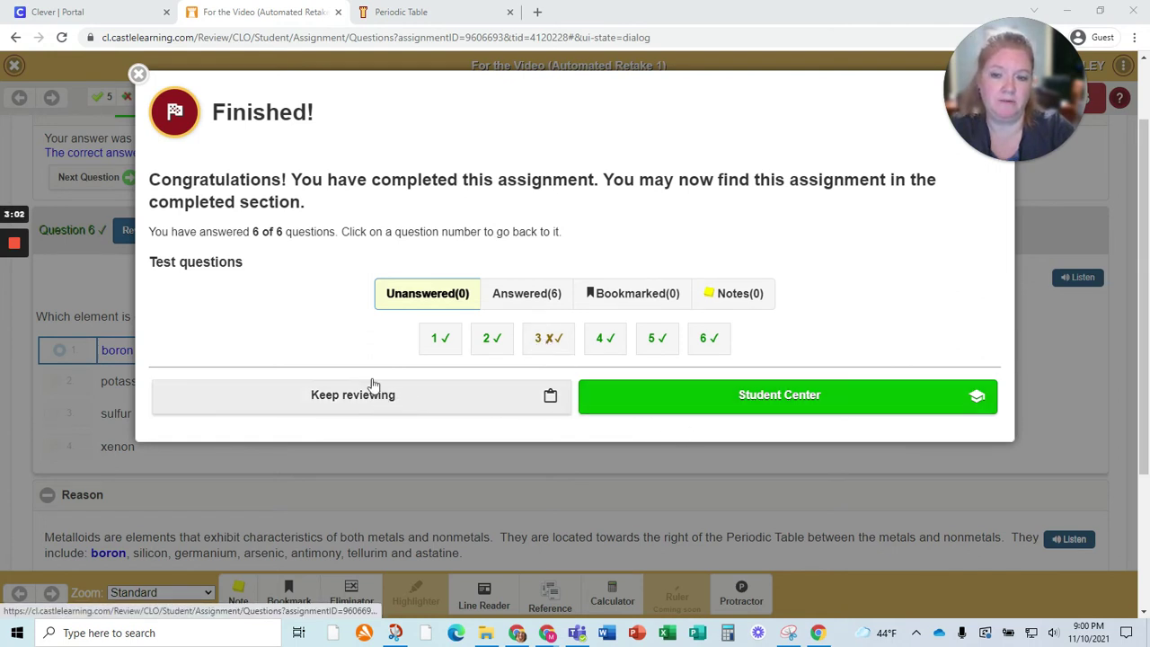
click(795, 406)
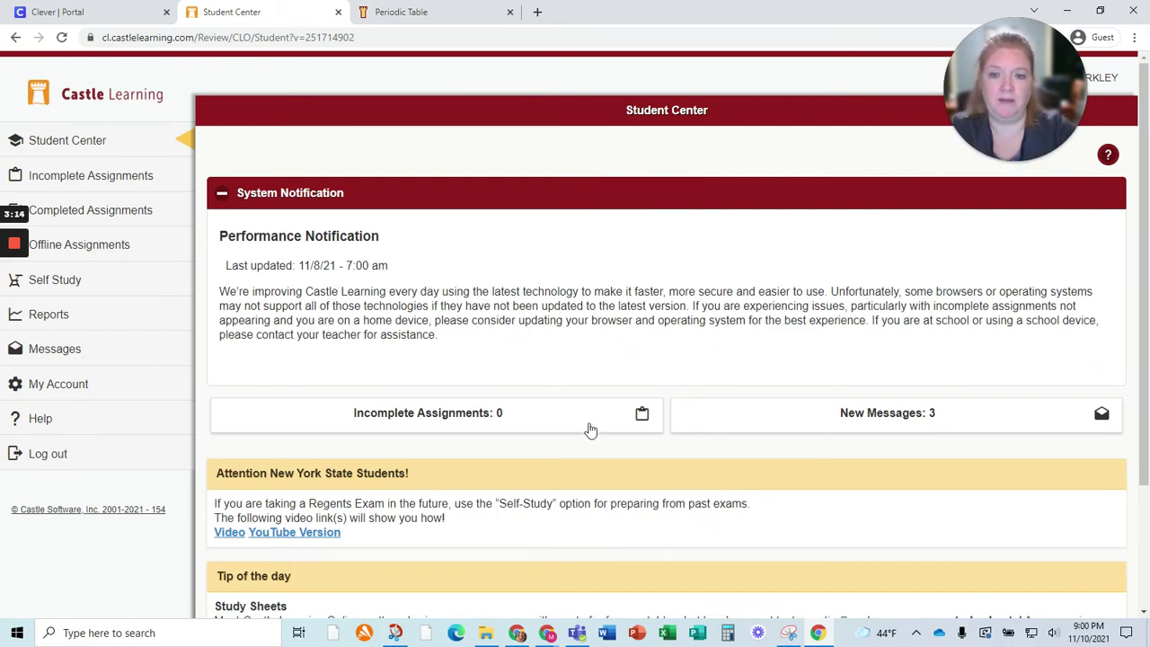
- Show the teacher's completed assignments: original at 50% (3/6), retake at 83% (5/6)
click(543, 428)
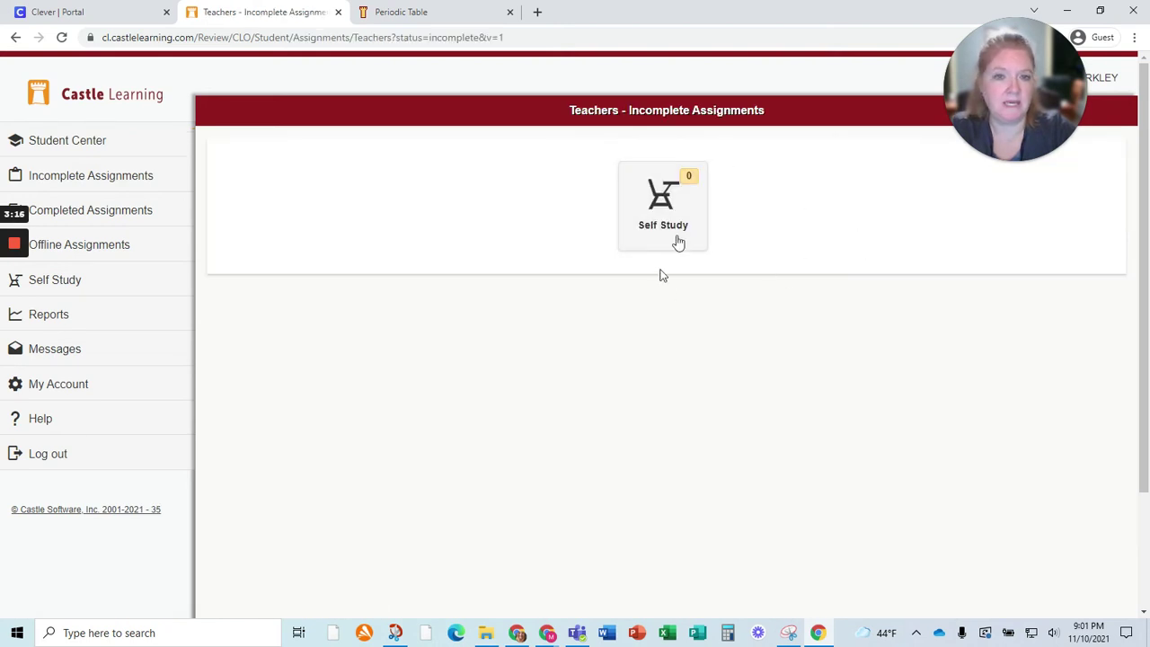
click(88, 221)
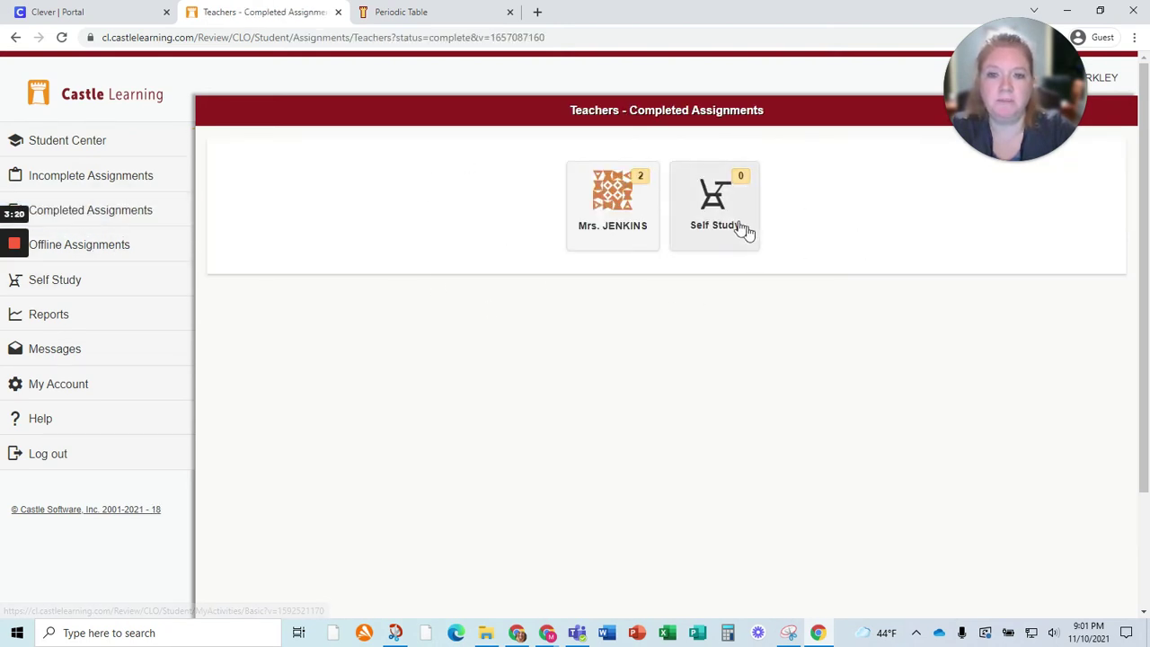
click(615, 214)
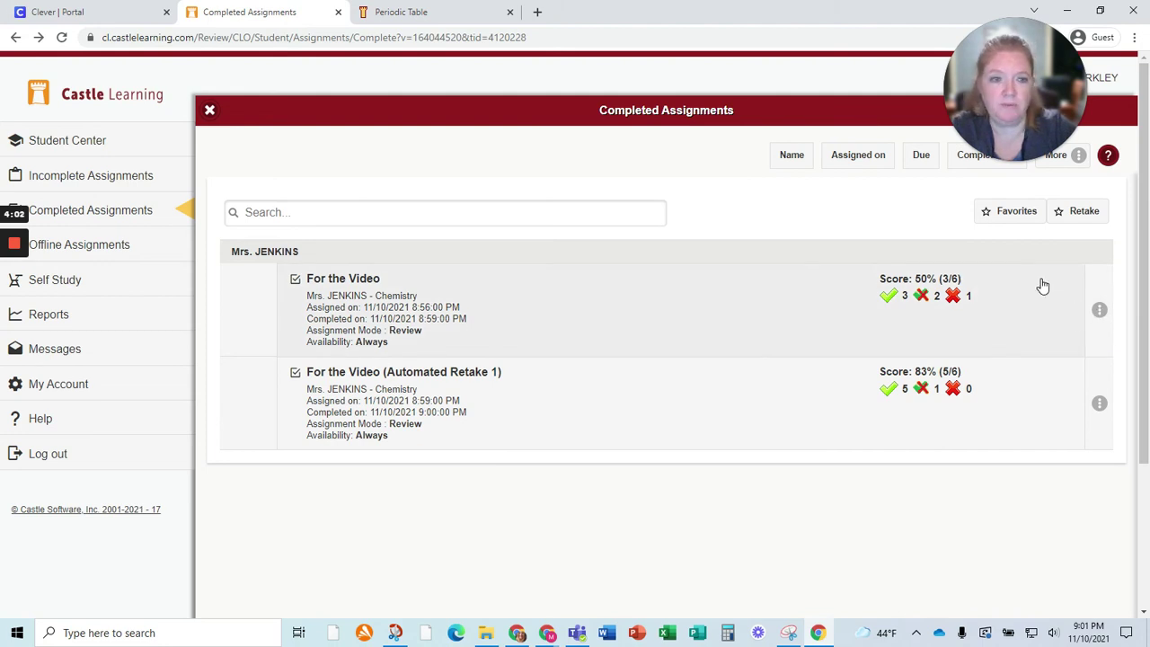
click(1098, 311)
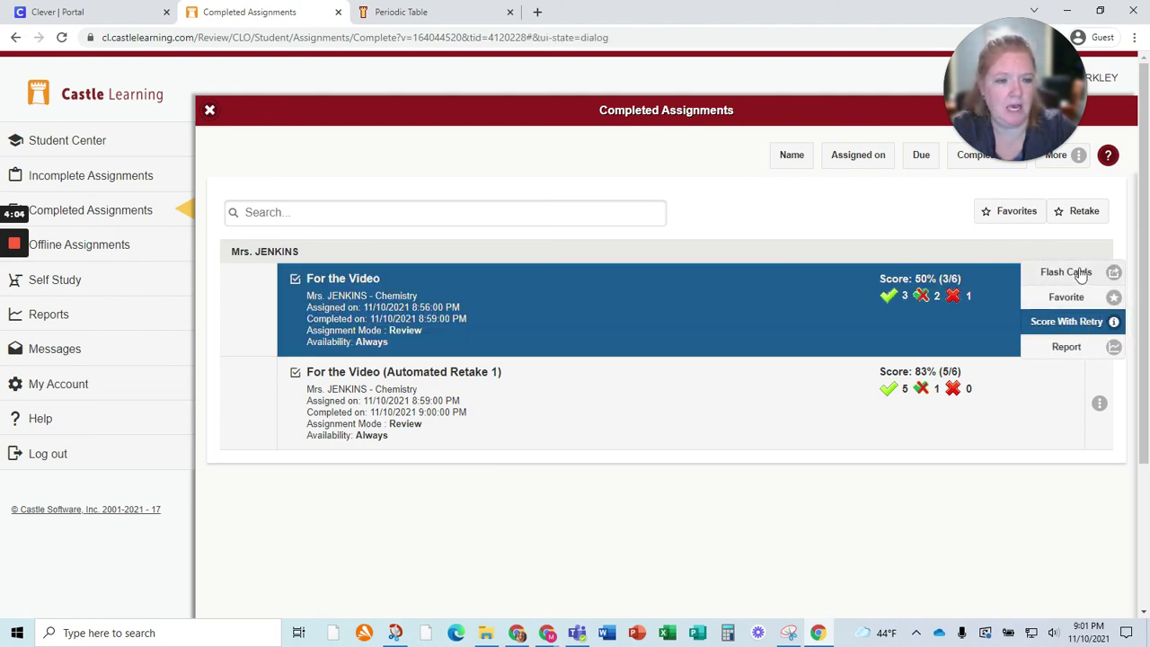
click(1108, 274)
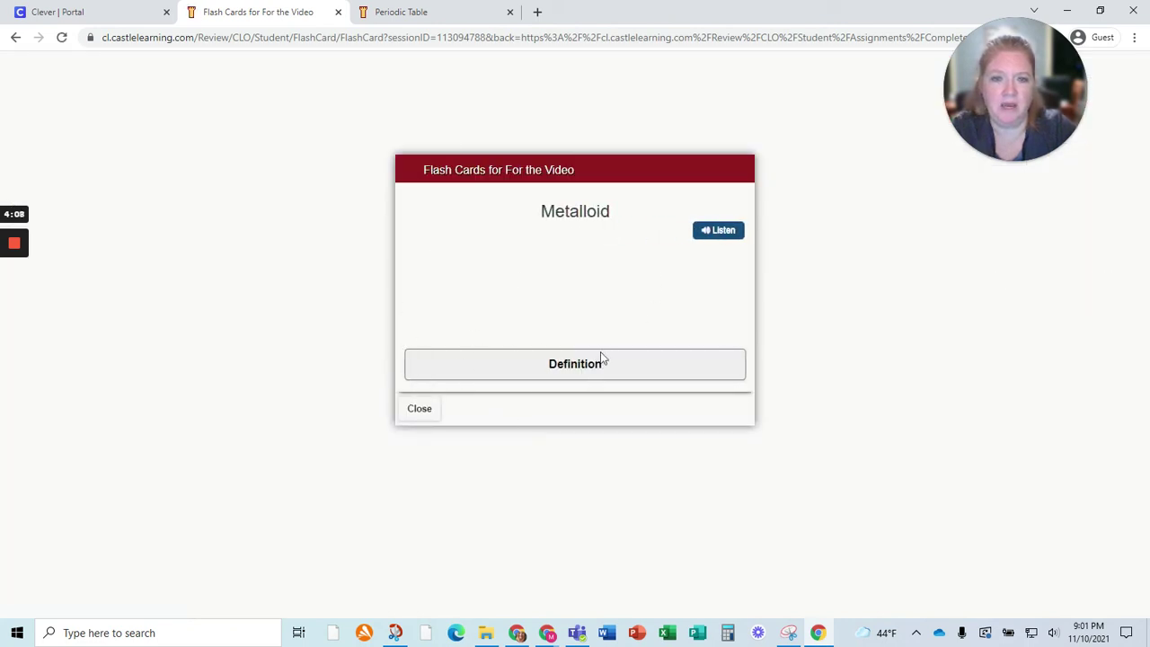
click(589, 376)
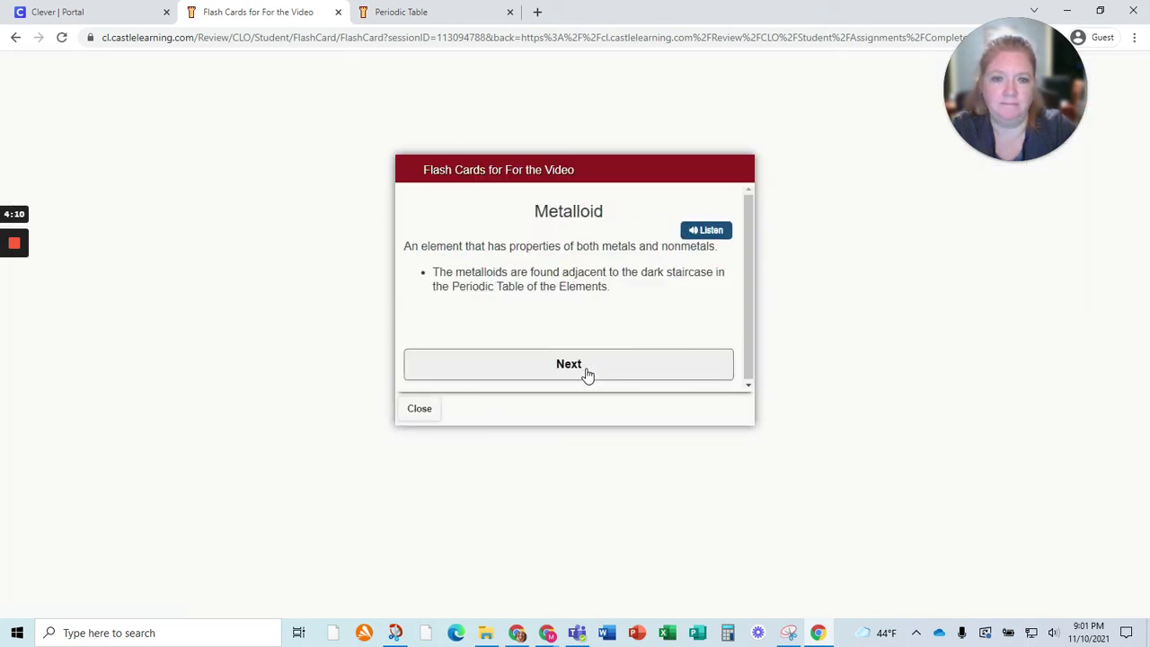
click(589, 376)
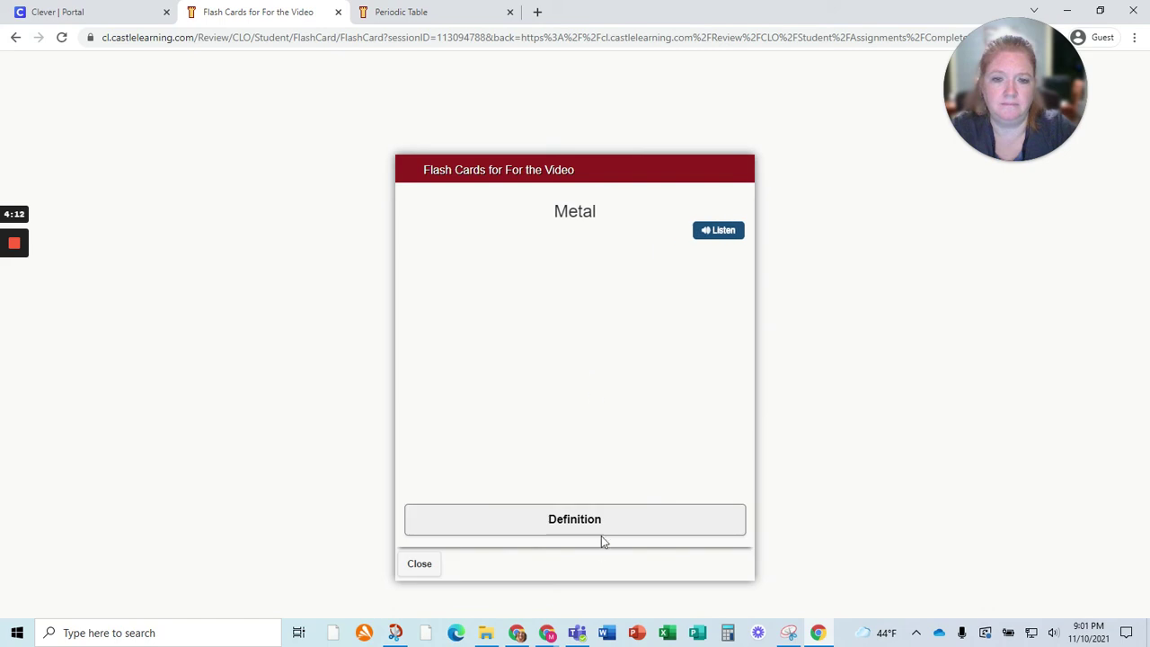
click(601, 525)
click(601, 523)
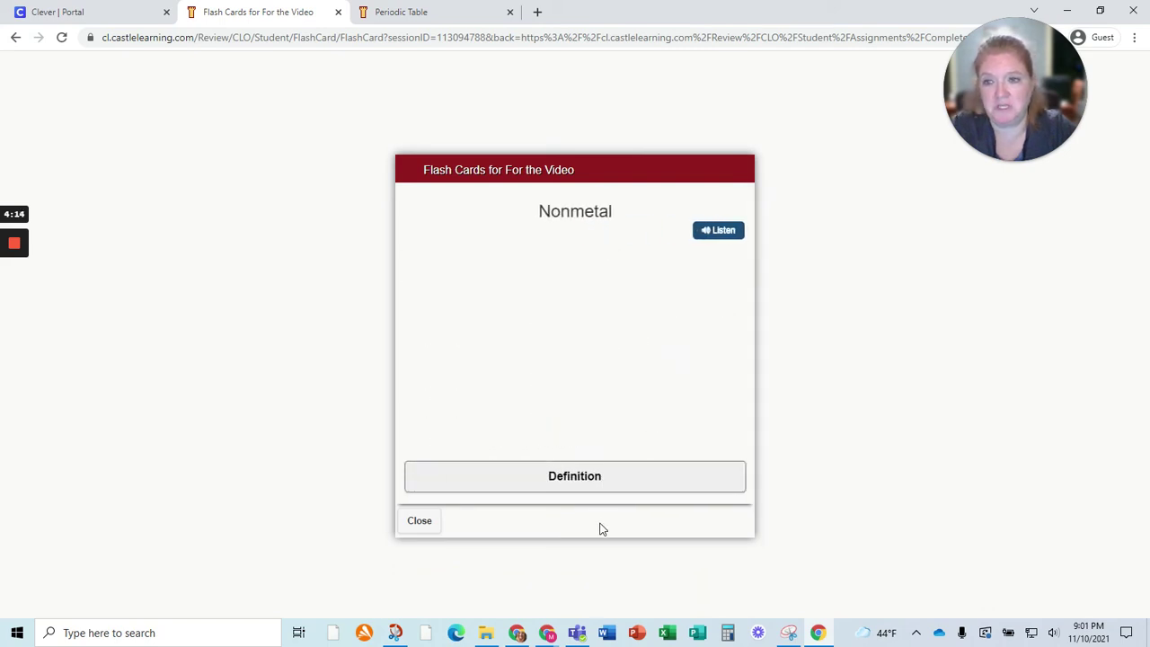
click(426, 526)
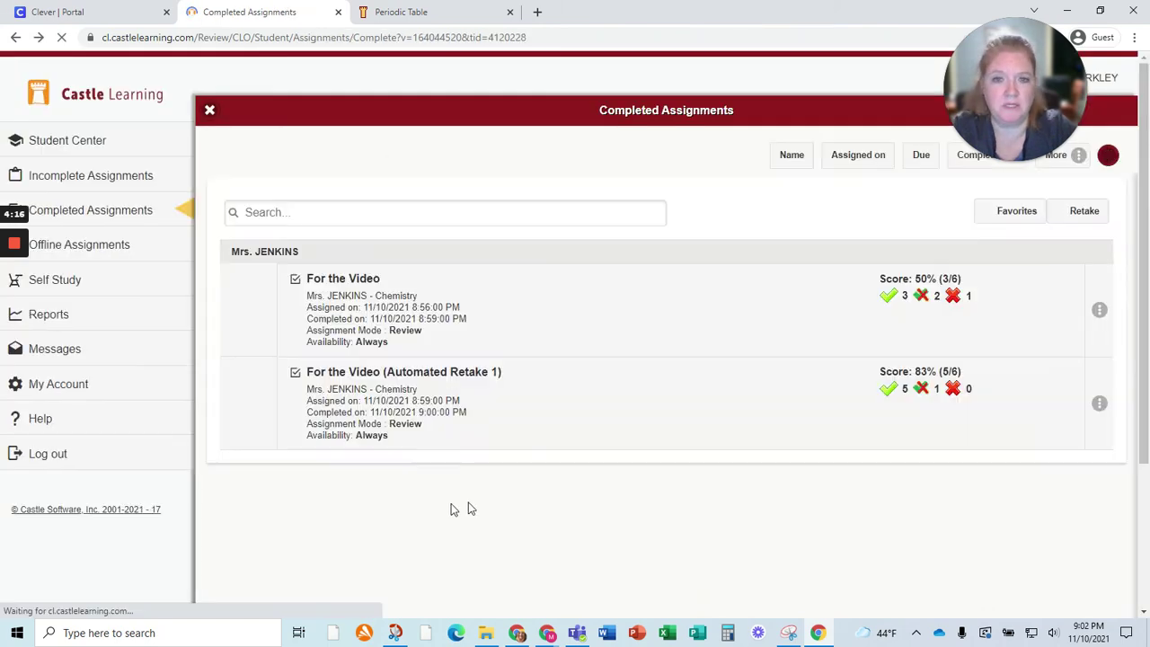
- Open the original 'For the Video' Assignment Report and scroll through its chart, statistics and questions
click(1099, 313)
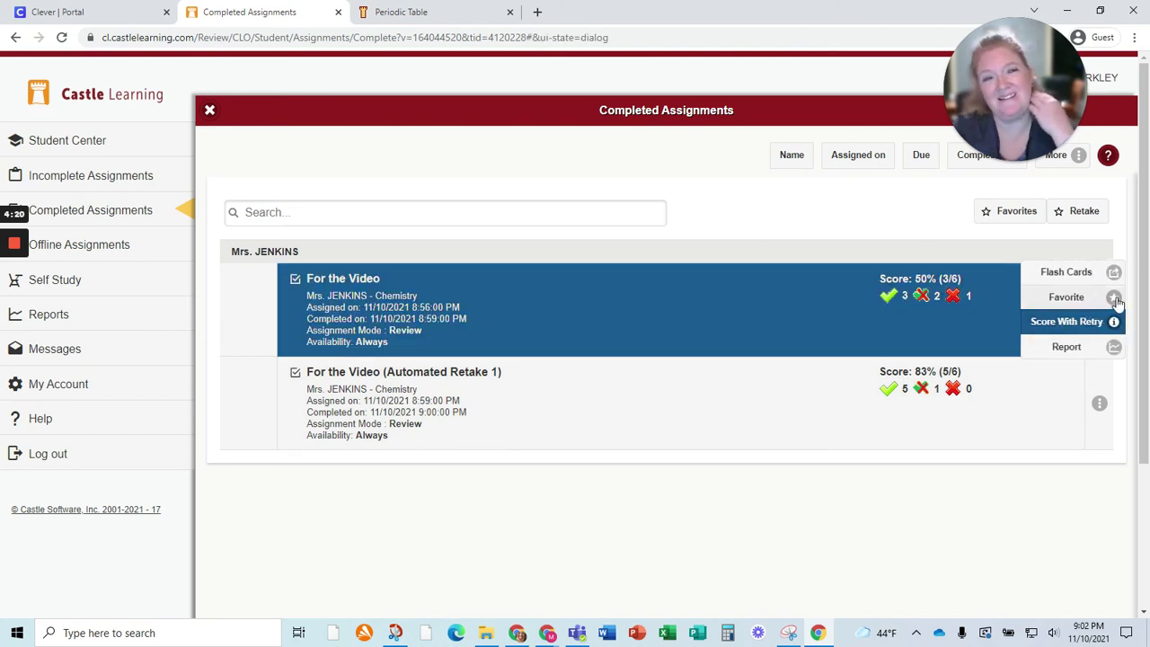
click(1068, 348)
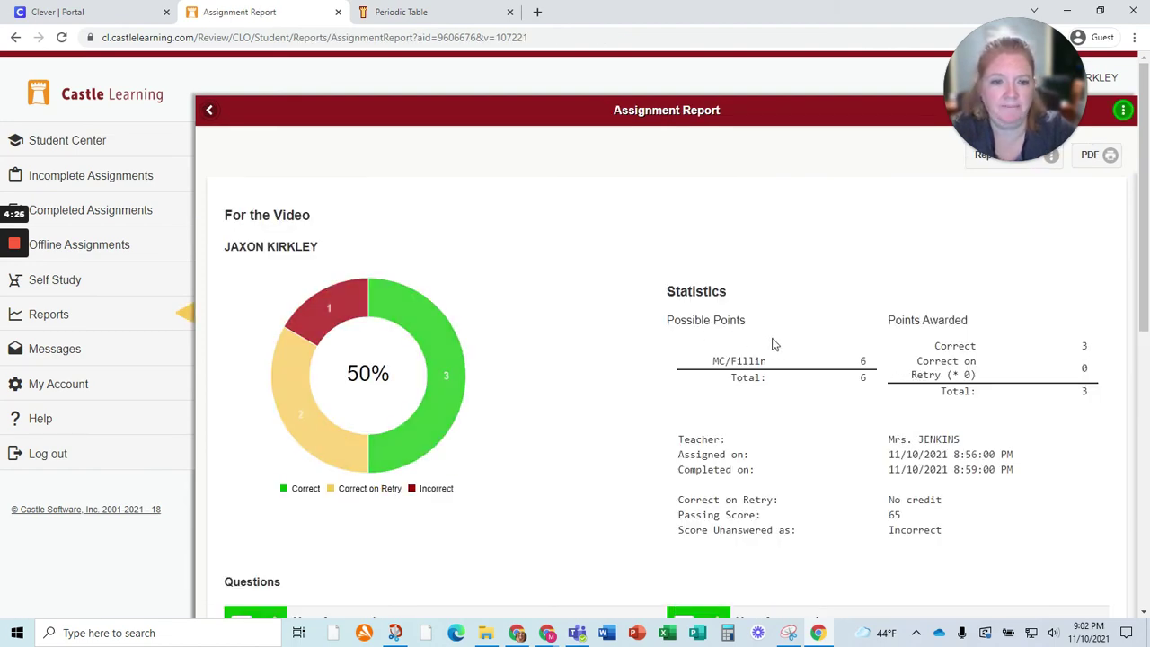
scroll(772, 342, down, 2)
scroll(774, 351, down, 5)
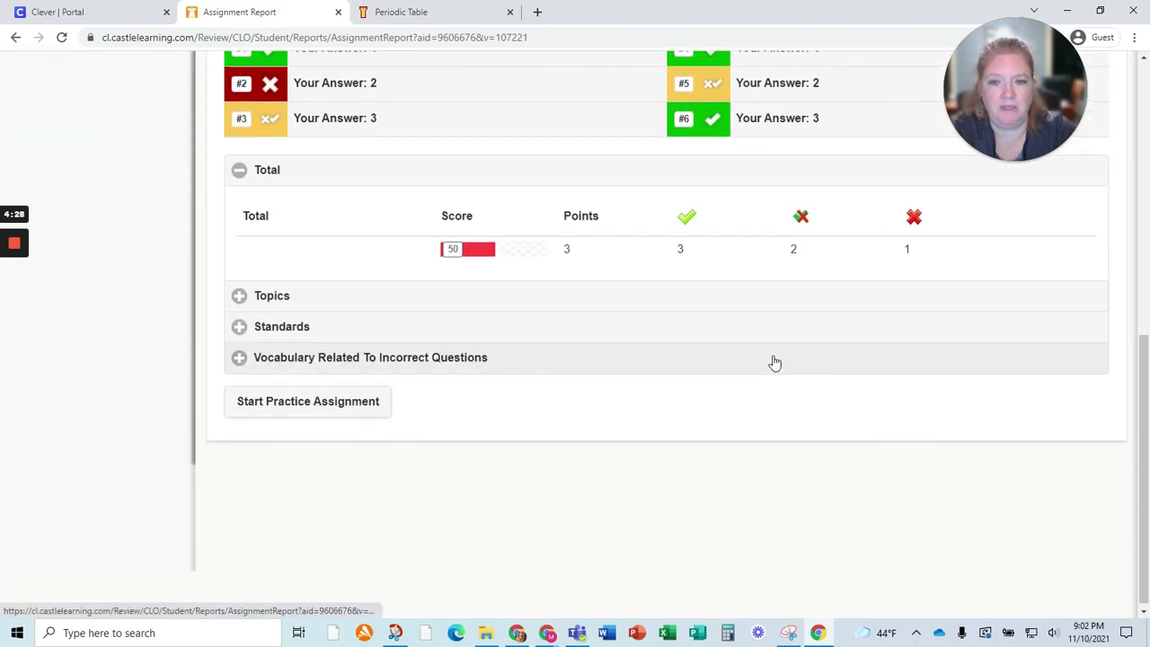
scroll(776, 358, up, 2)
scroll(776, 358, up, 2)
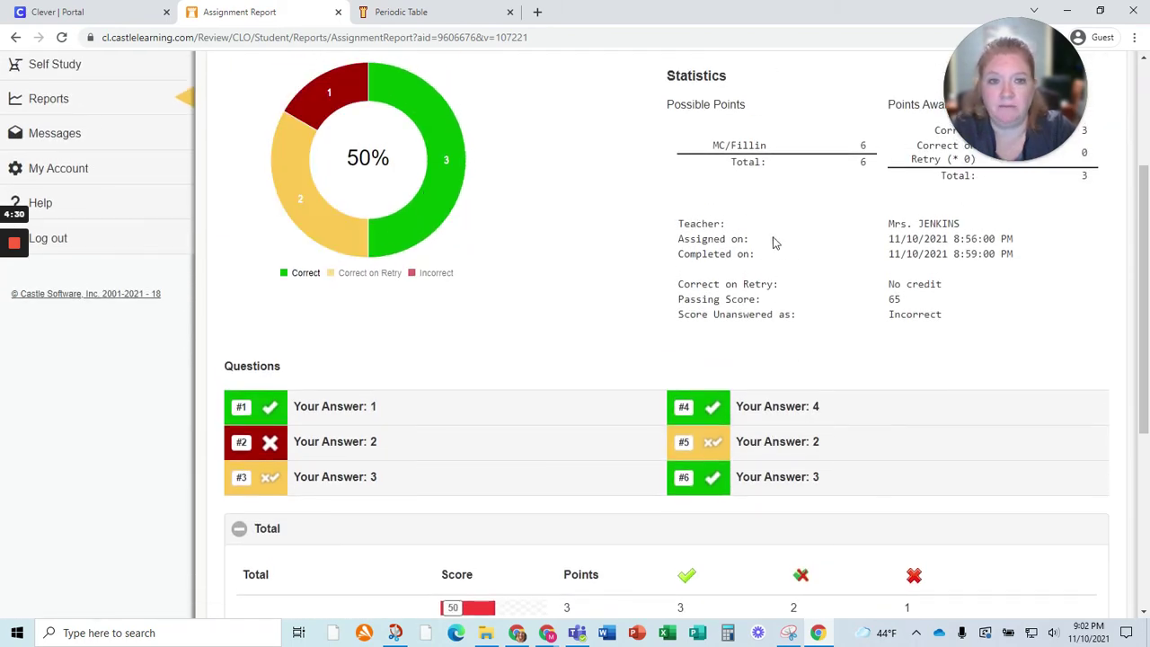
scroll(777, 336, down, 2)
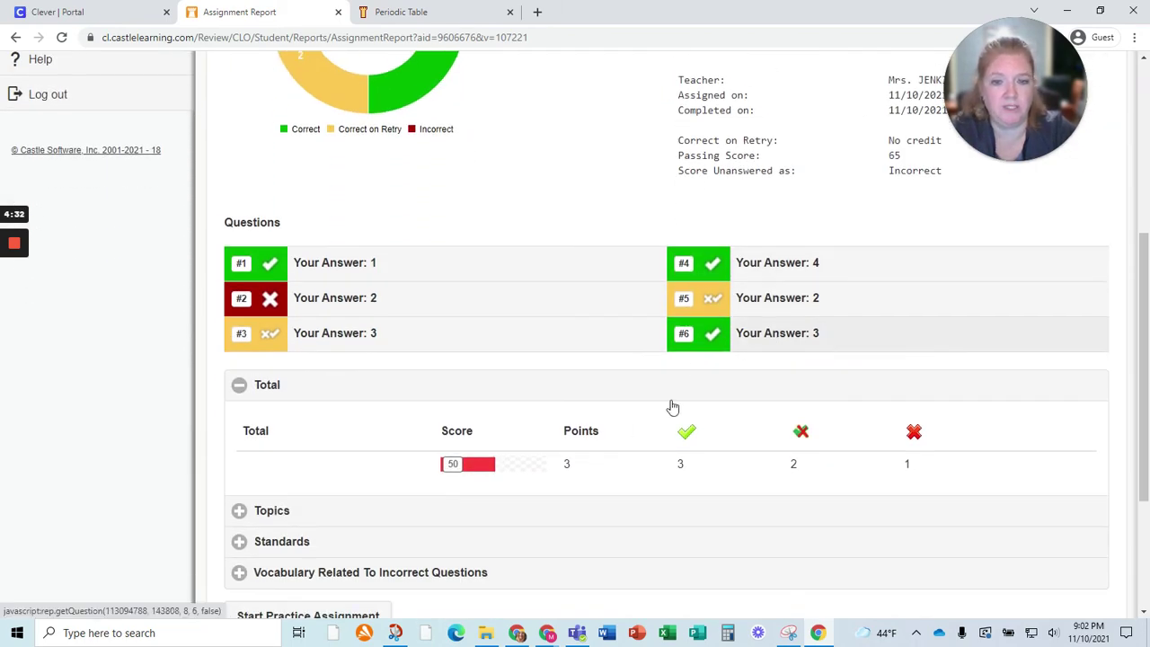
scroll(674, 406, down, 2)
click(706, 112)
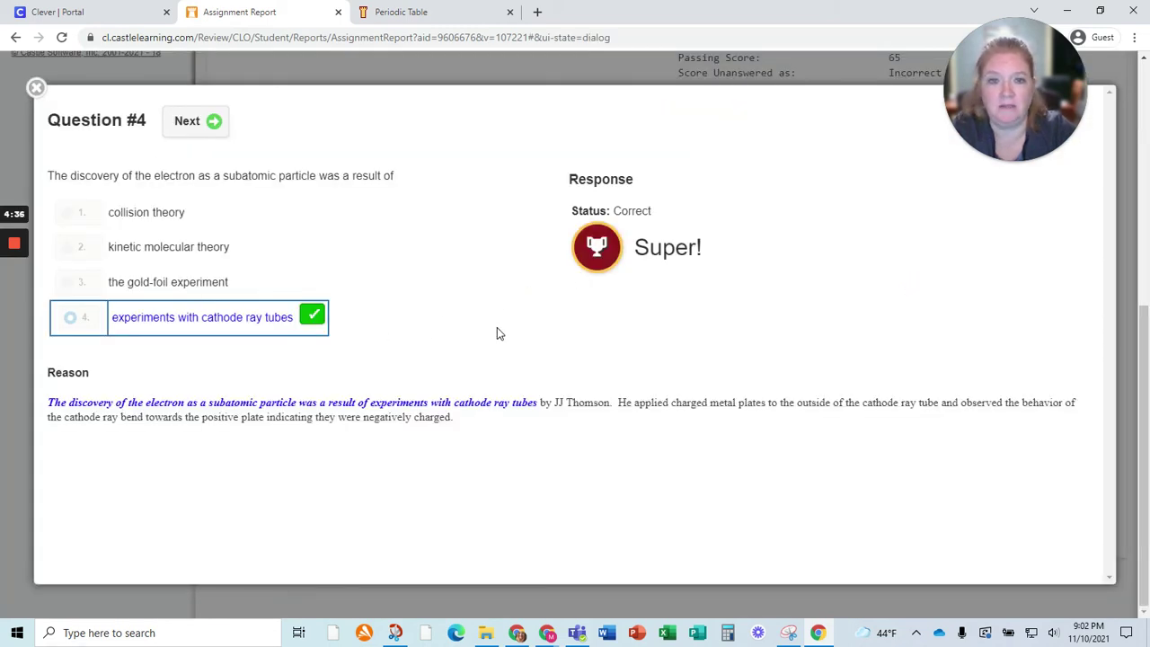
click(36, 88)
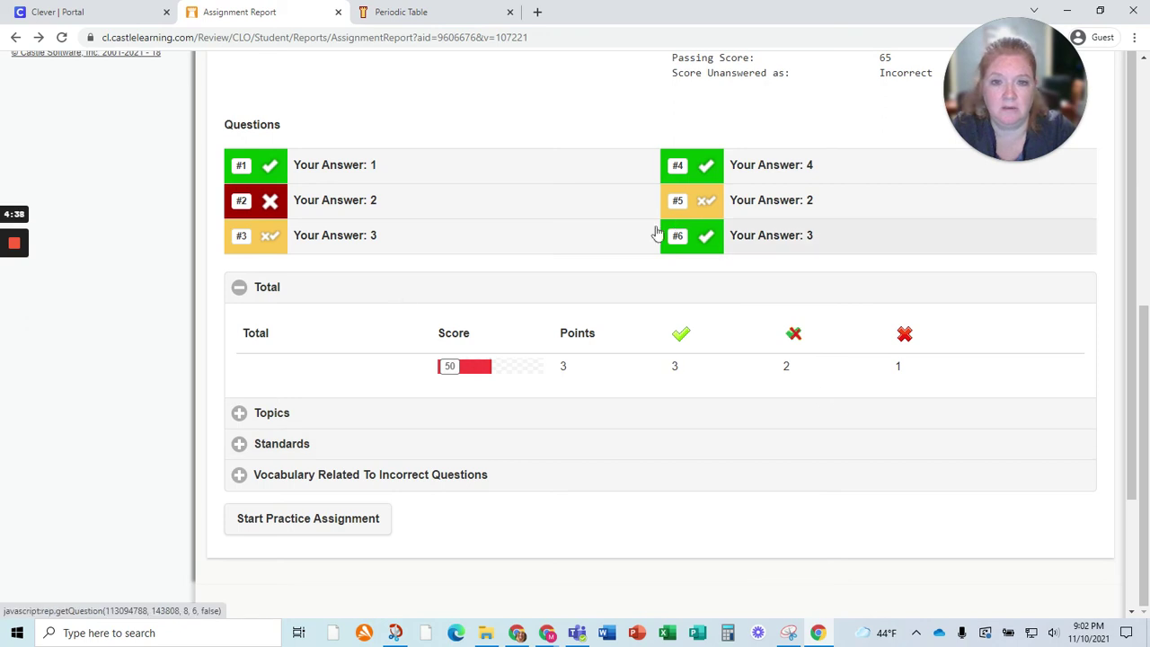
click(286, 170)
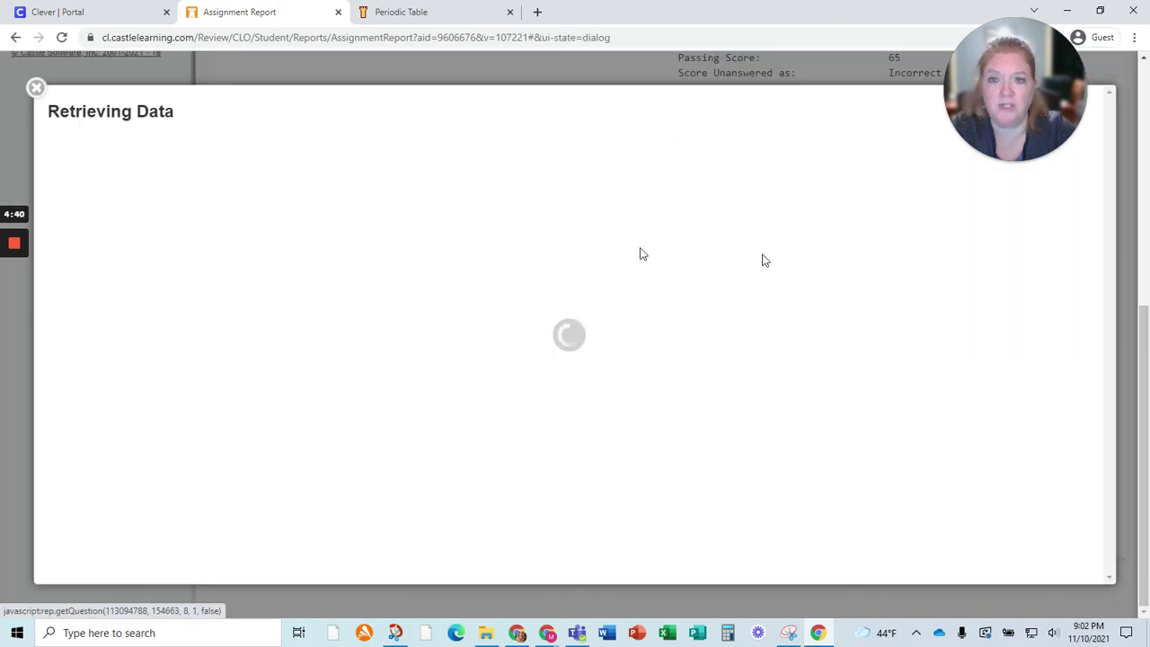
click(36, 87)
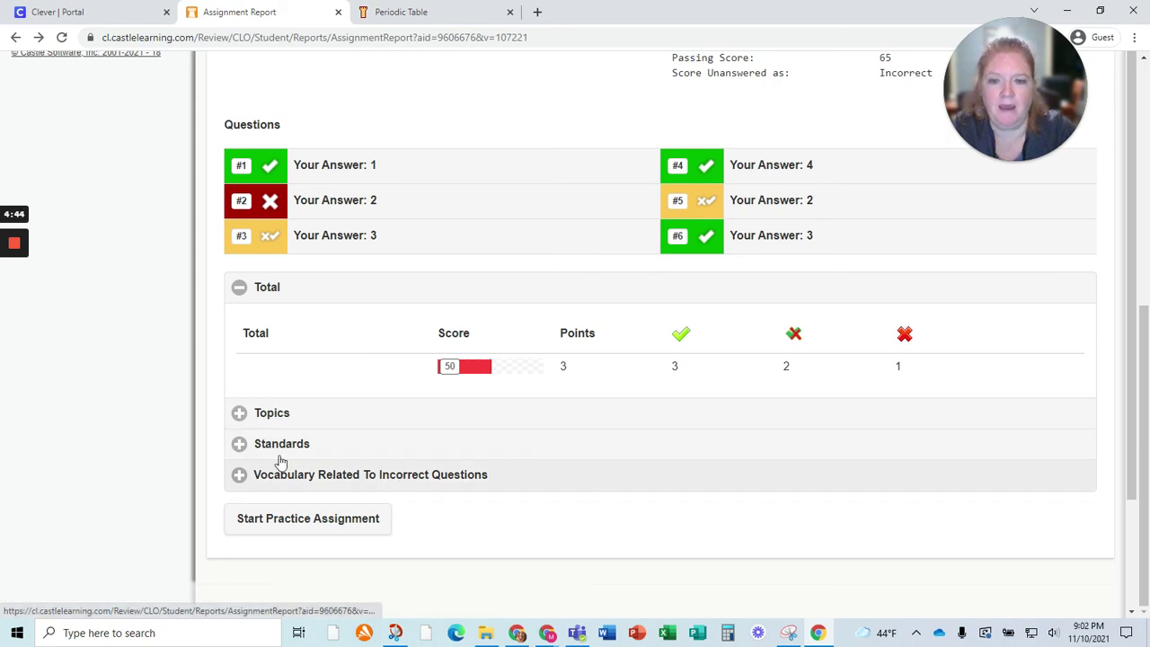
- Check the Topics and Standards breakdowns, then expand Vocabulary Related To Incorrect Questions
click(239, 412)
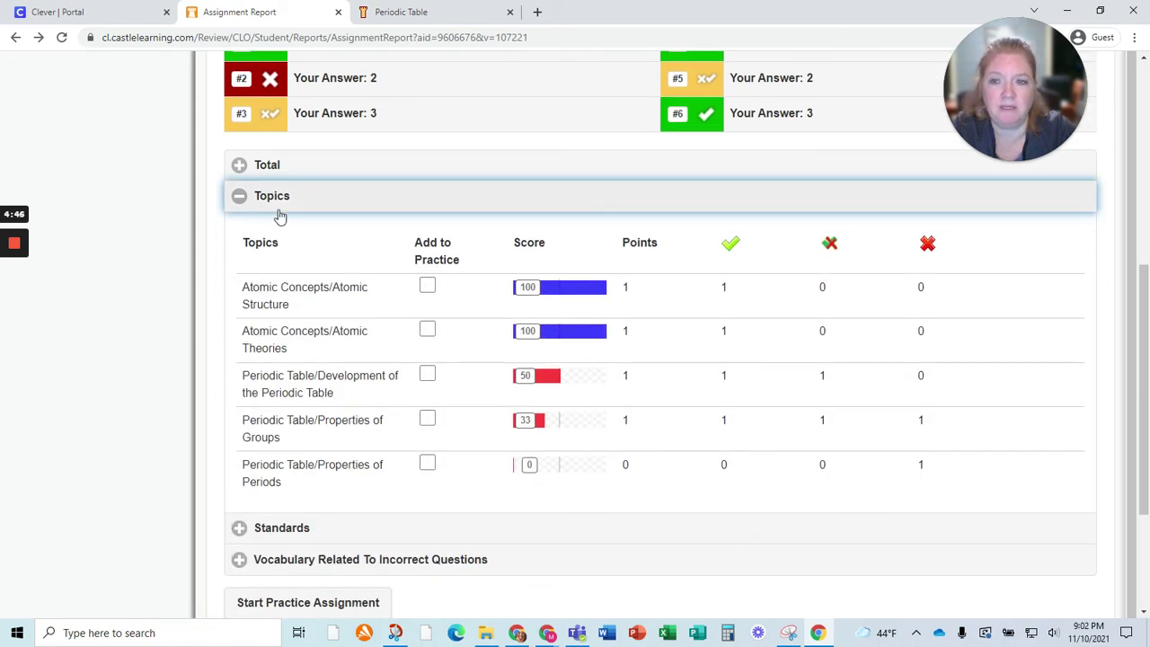
click(238, 196)
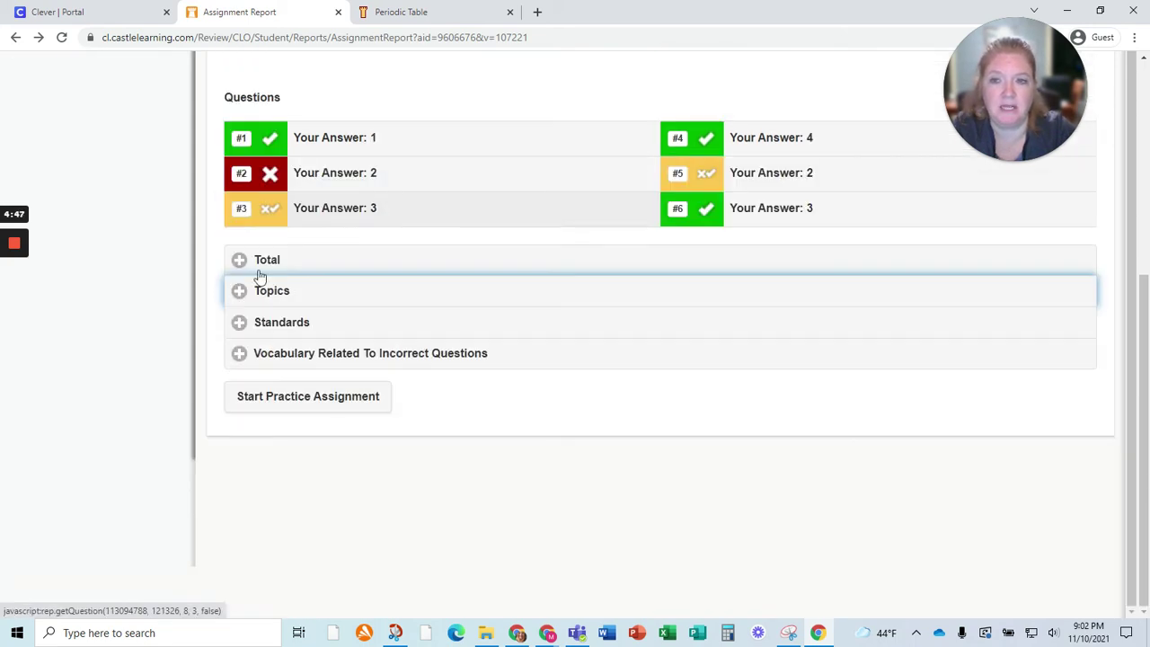
click(239, 321)
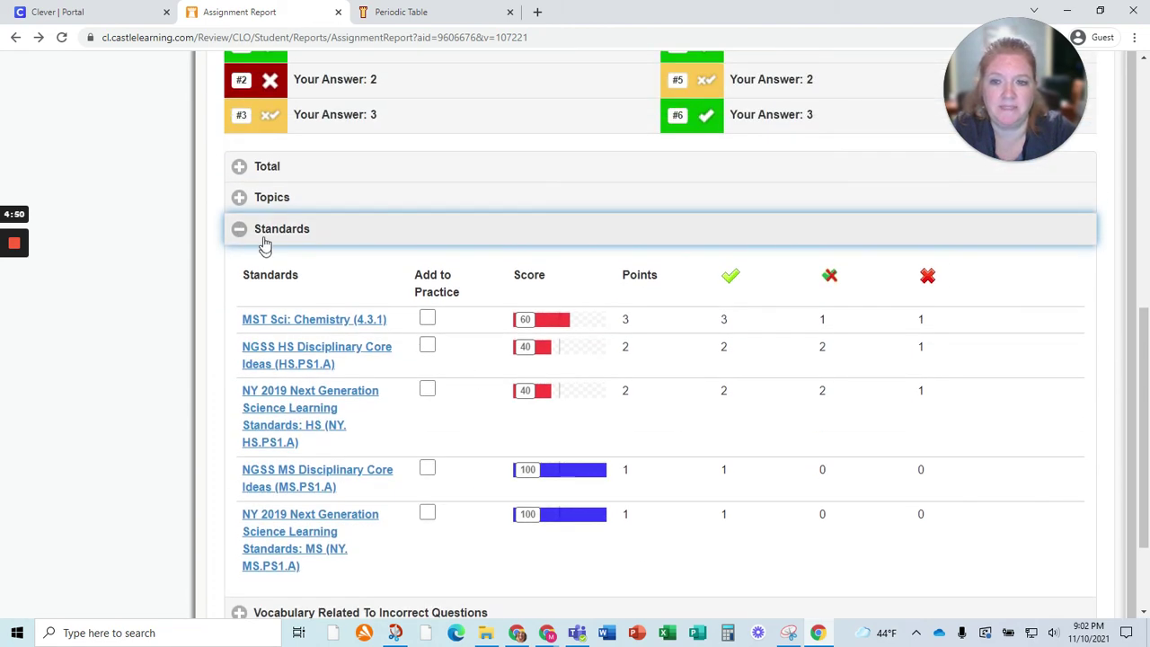
click(239, 220)
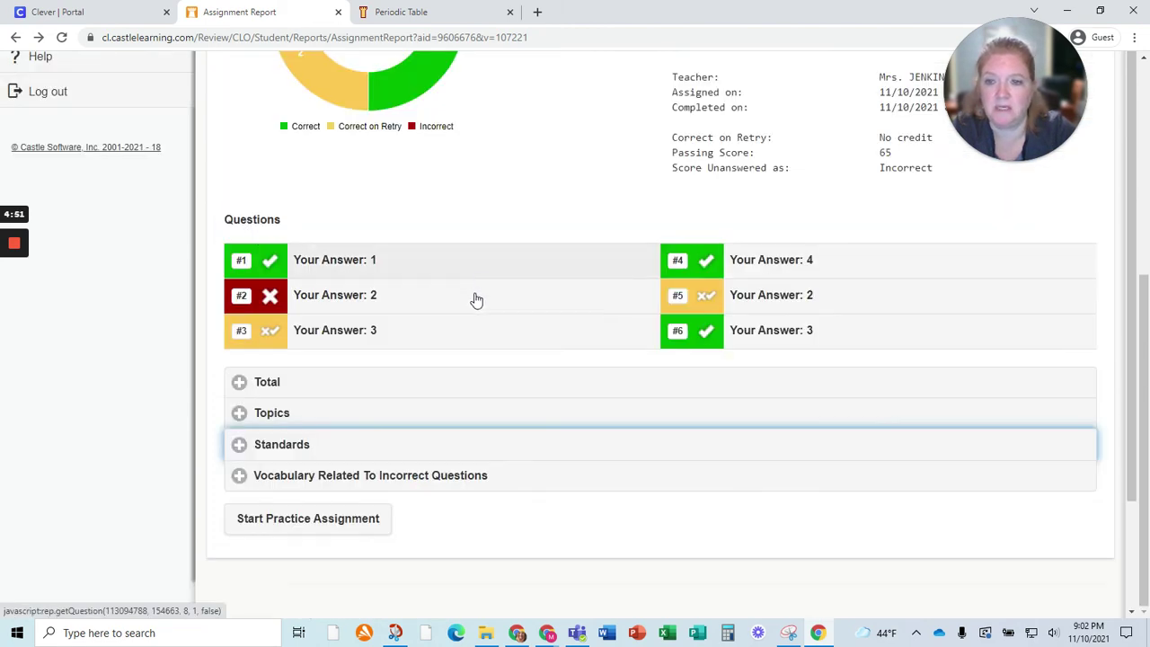
click(254, 421)
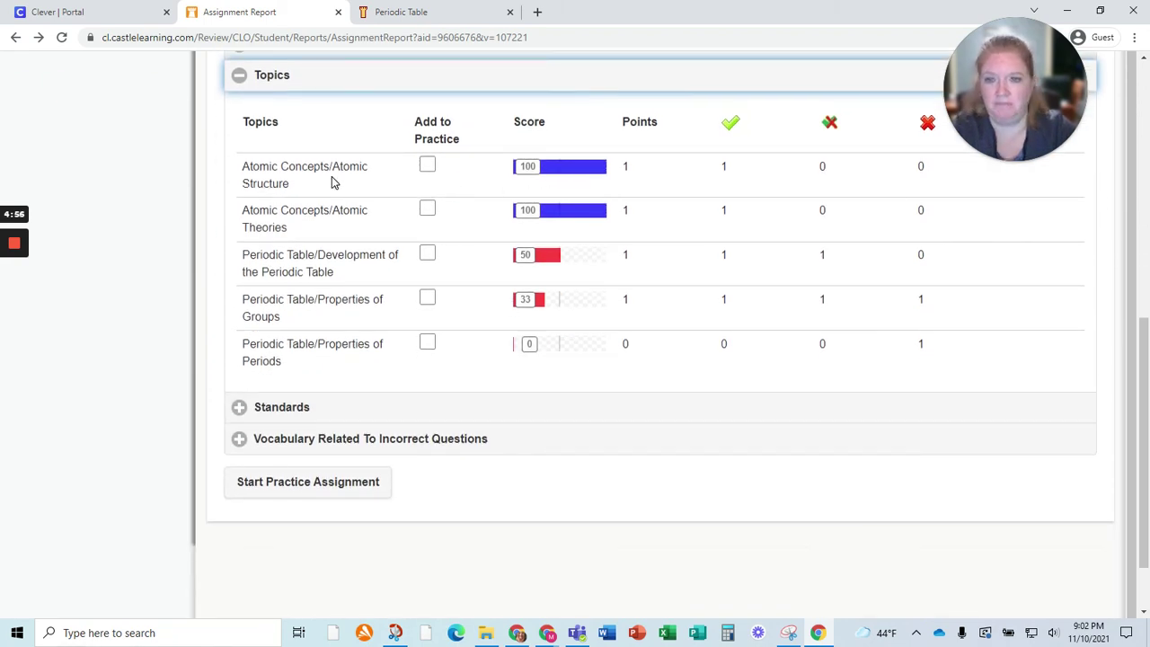
click(239, 78)
click(241, 354)
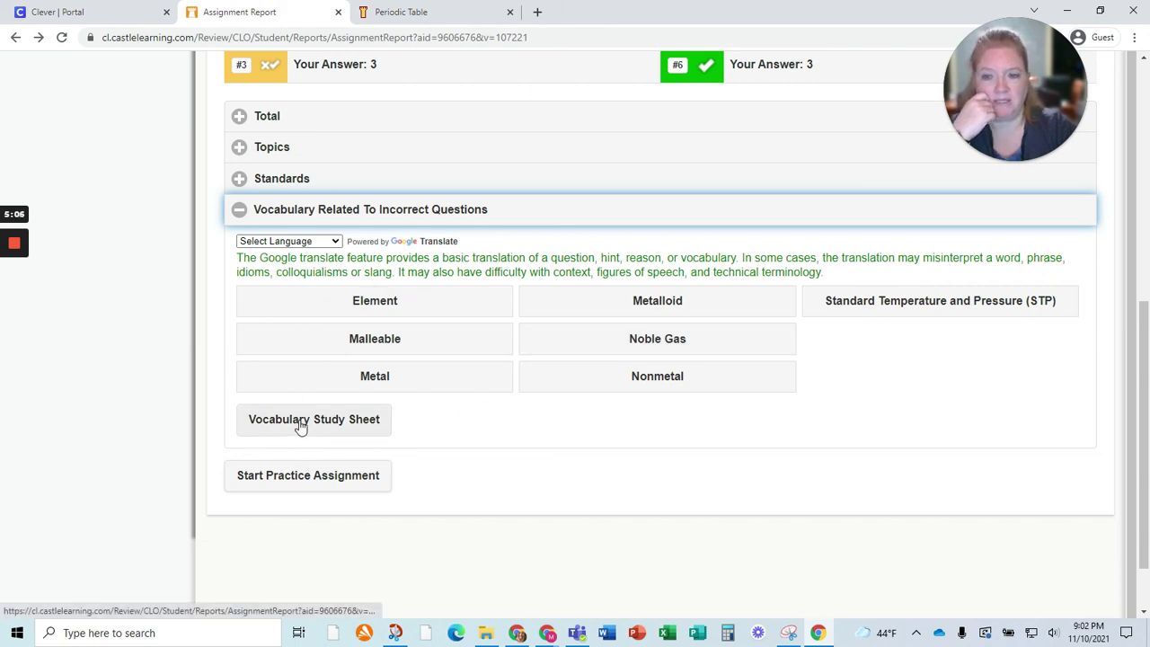
- After clearing the no-topics error, select the Periodic Table Development, Groups and Periods topics and start practice
click(314, 475)
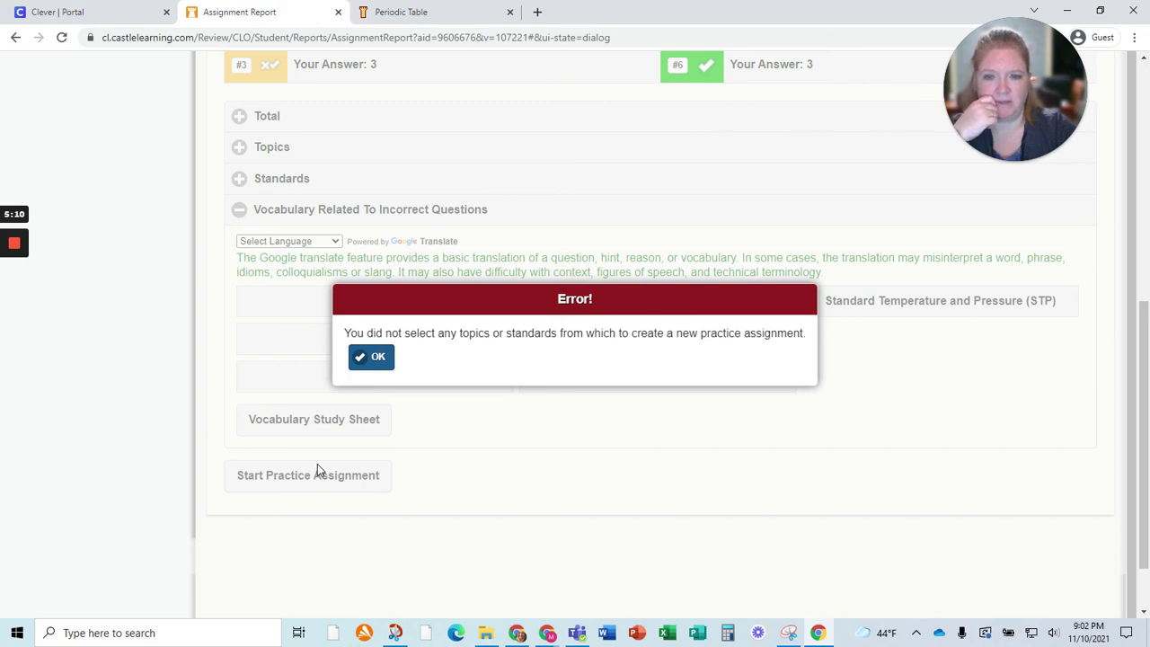
click(392, 362)
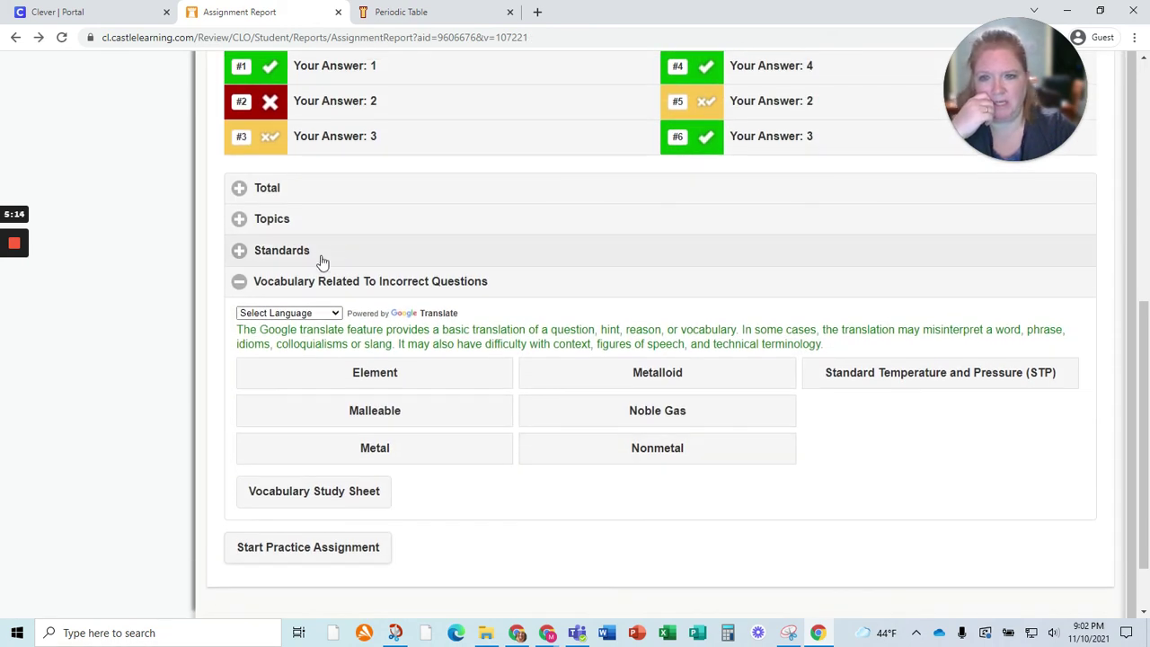
click(252, 220)
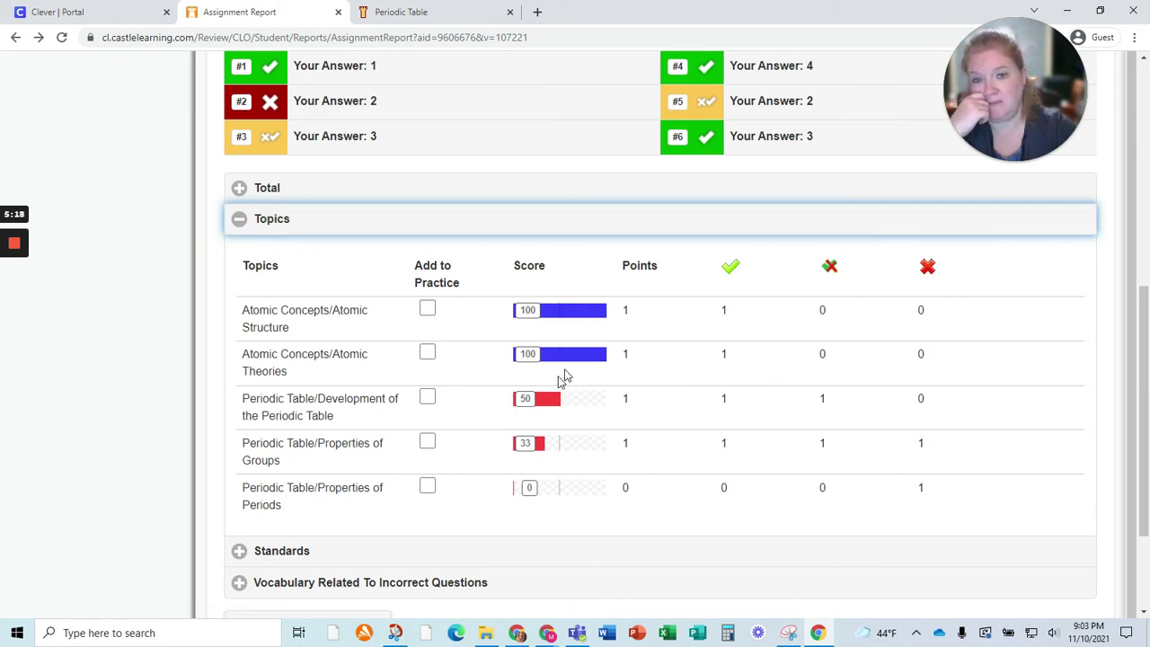
scroll(563, 376, down, 1)
click(428, 329)
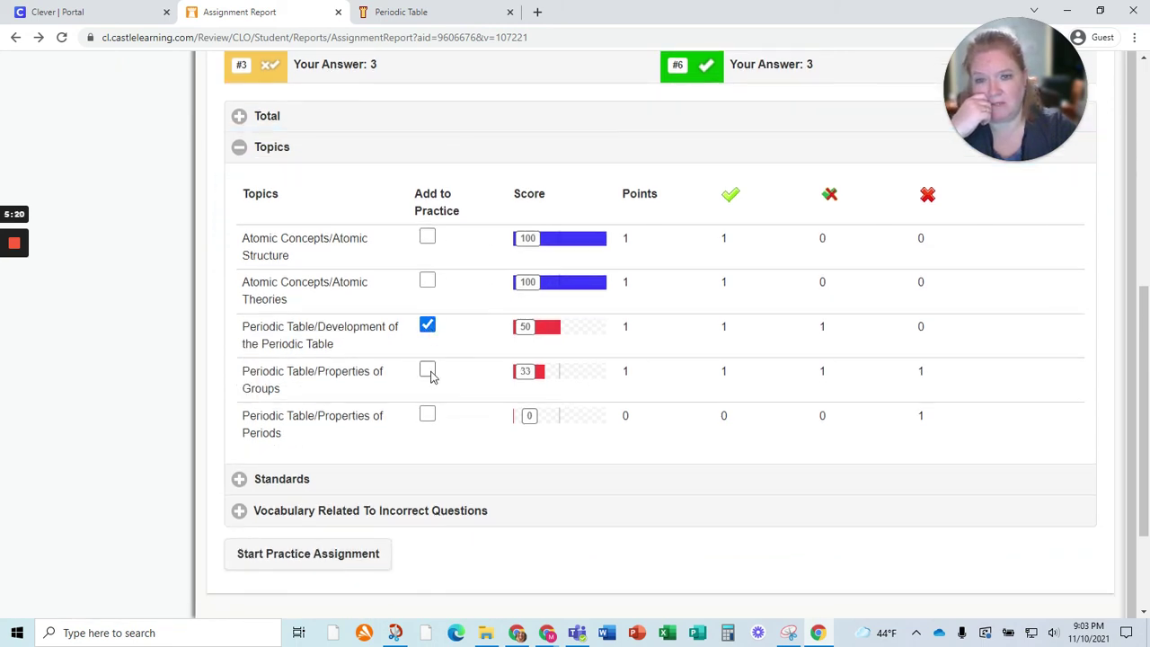
click(428, 417)
scroll(485, 396, down, 2)
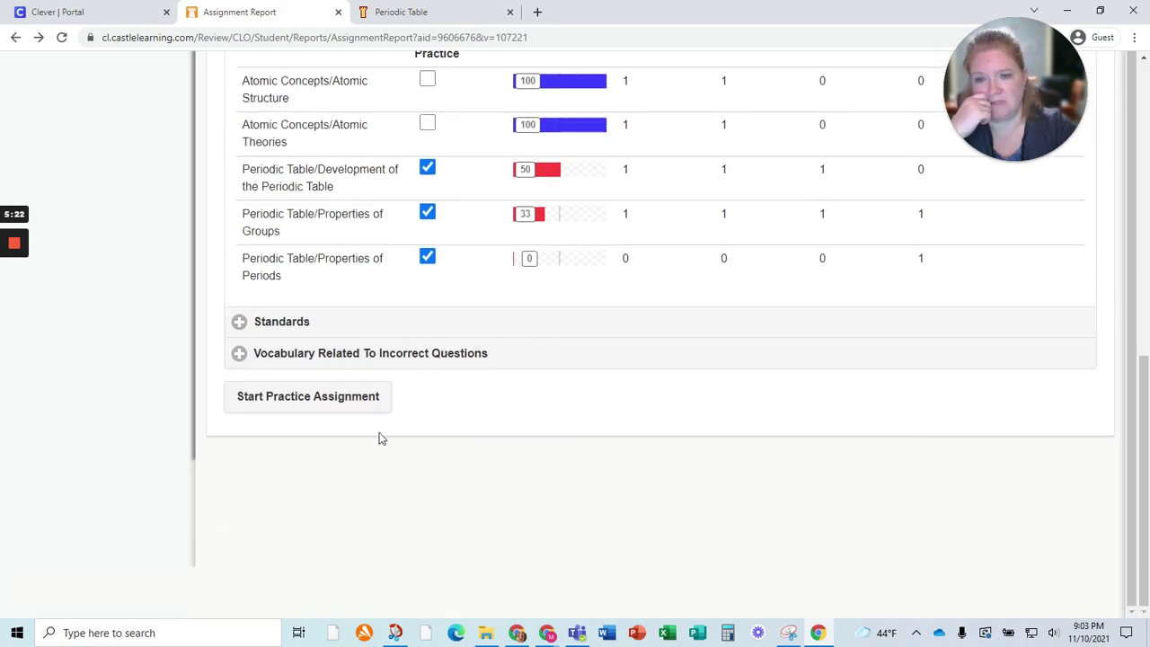
click(312, 406)
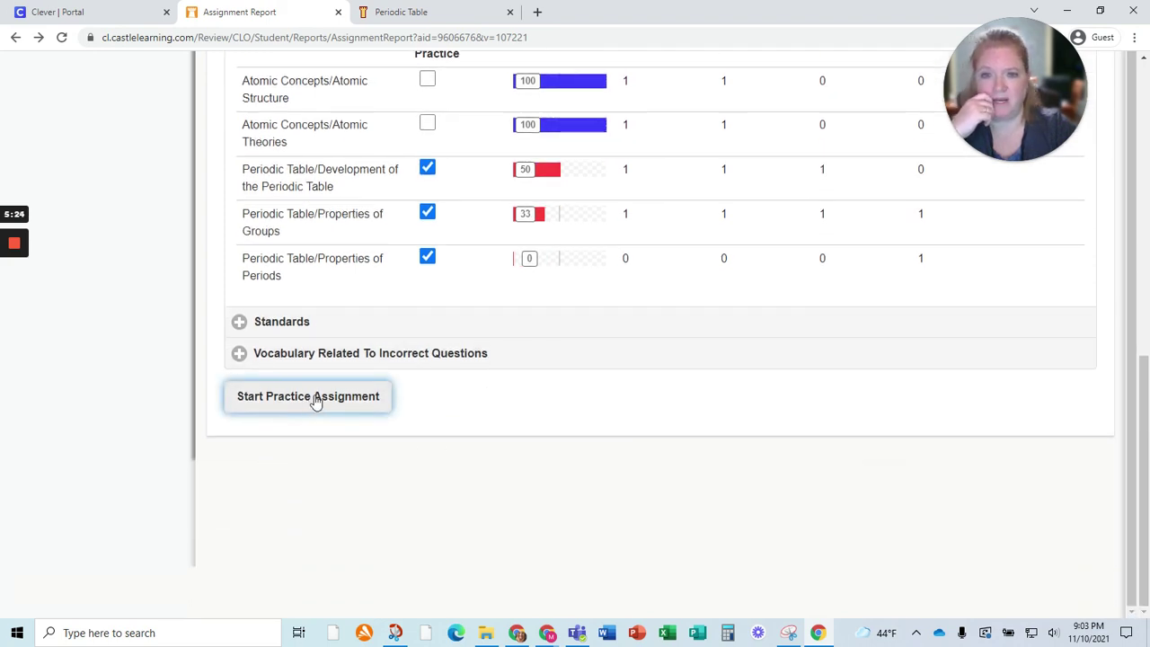